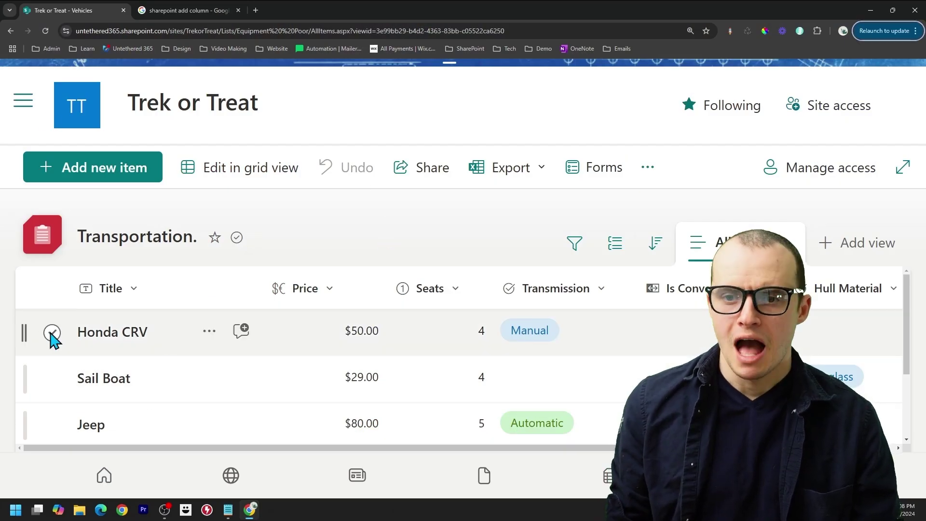
Select the Honda CRV, Jeep, Sail Boat and Yacht rows, then clear the selection.
left_click(51, 332)
left_click(52, 425)
left_click(51, 379)
scroll(58, 385, "down", 1)
left_click(52, 425)
scroll(143, 421, "up", 1)
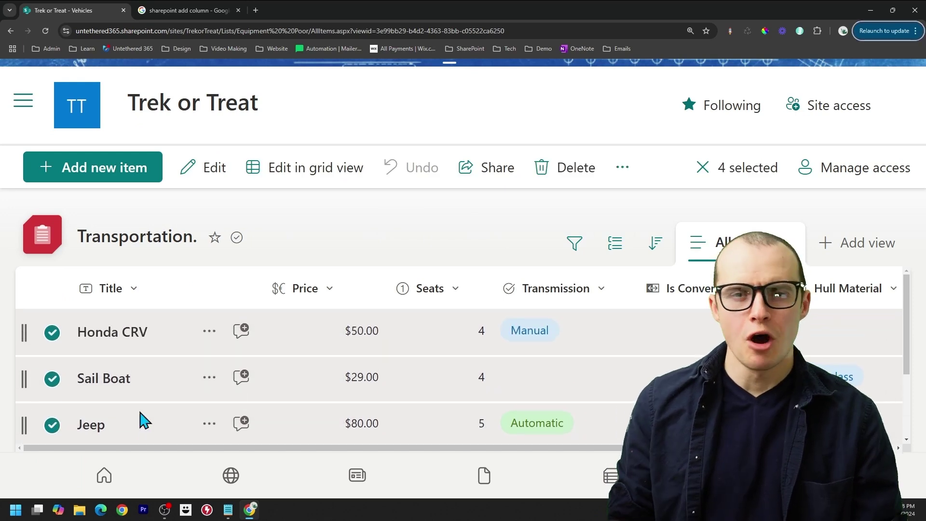
key("Escape")
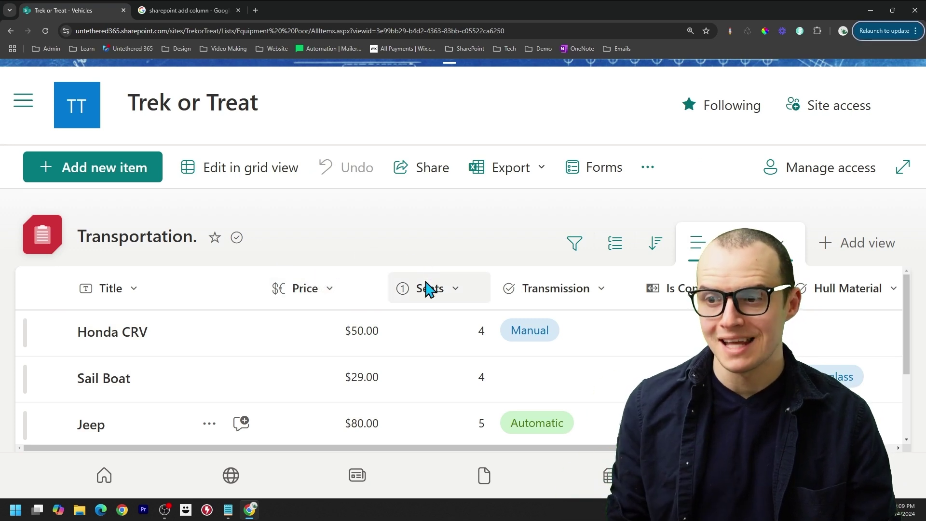
left_click_drag(314, 448, 469, 467)
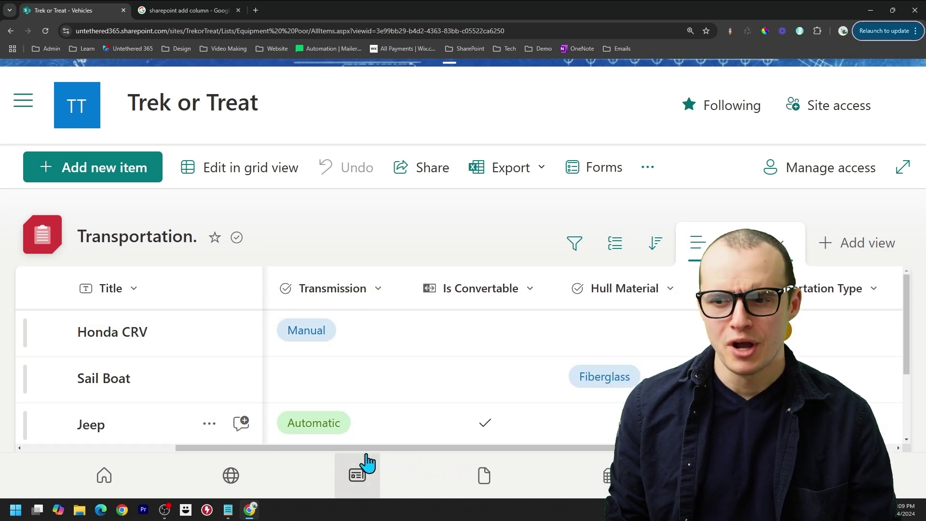
left_click_drag(363, 454, 438, 454)
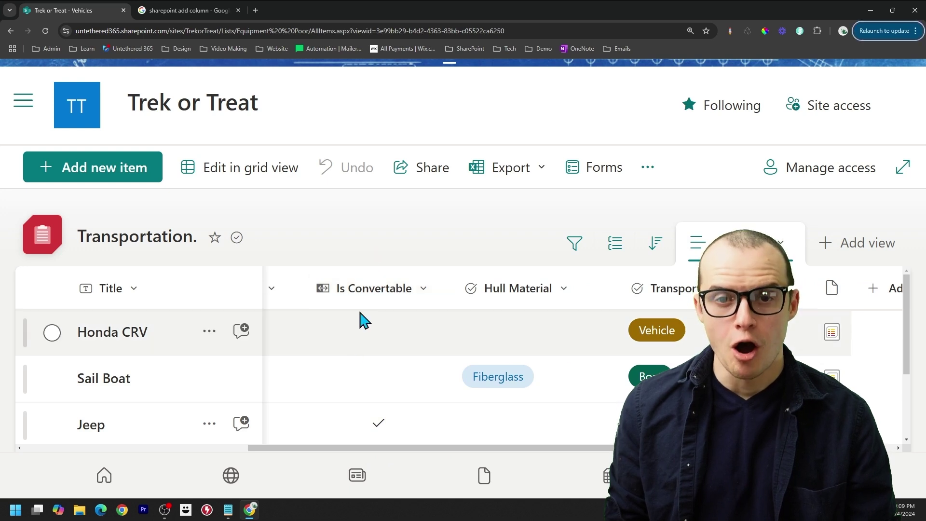
scroll(362, 454, "right", 2)
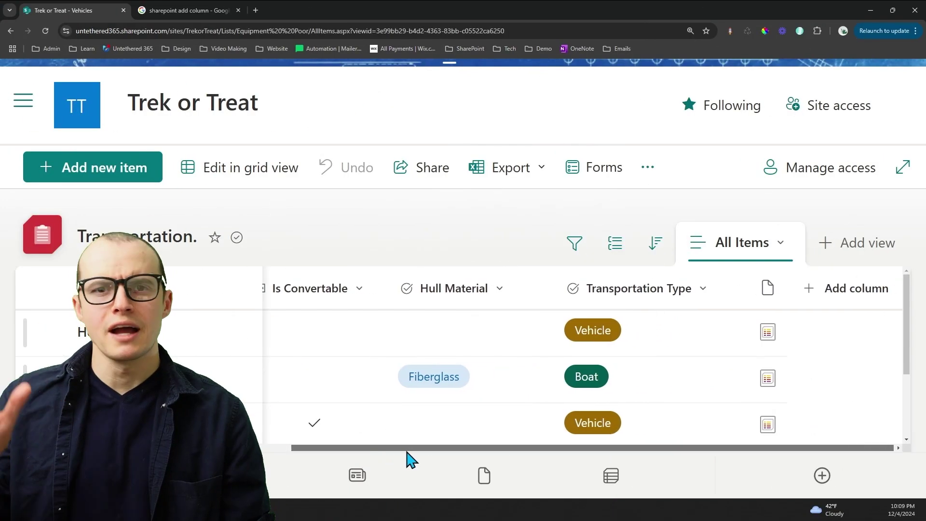
scroll(459, 455, "right", 1)
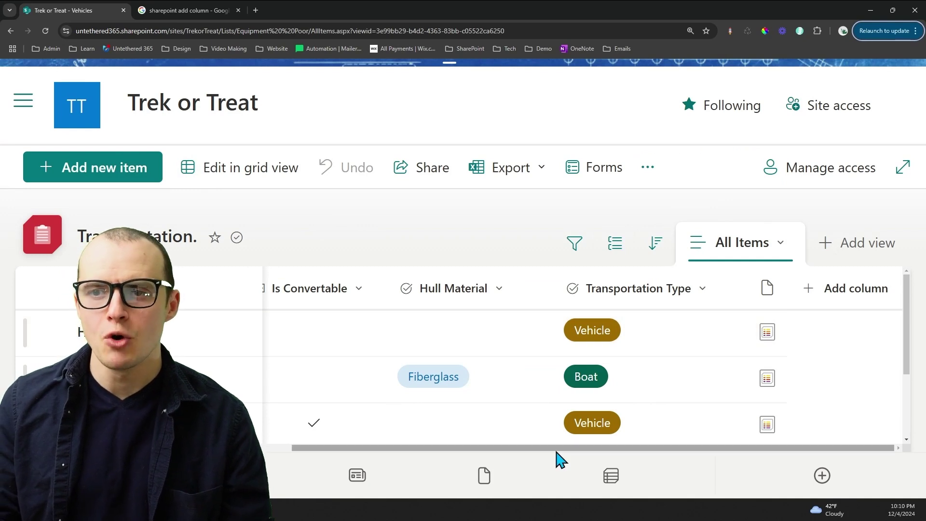
Start a new item titled Canoe, coloured Yellow, with price 170.
left_click(93, 167)
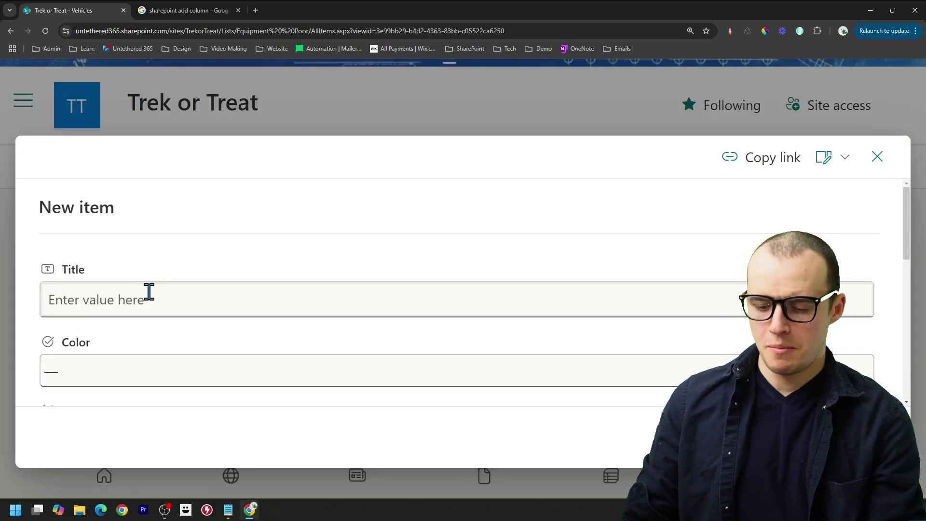
key("ctrl+plus")
key("ctrl+plus")
left_click(128, 363)
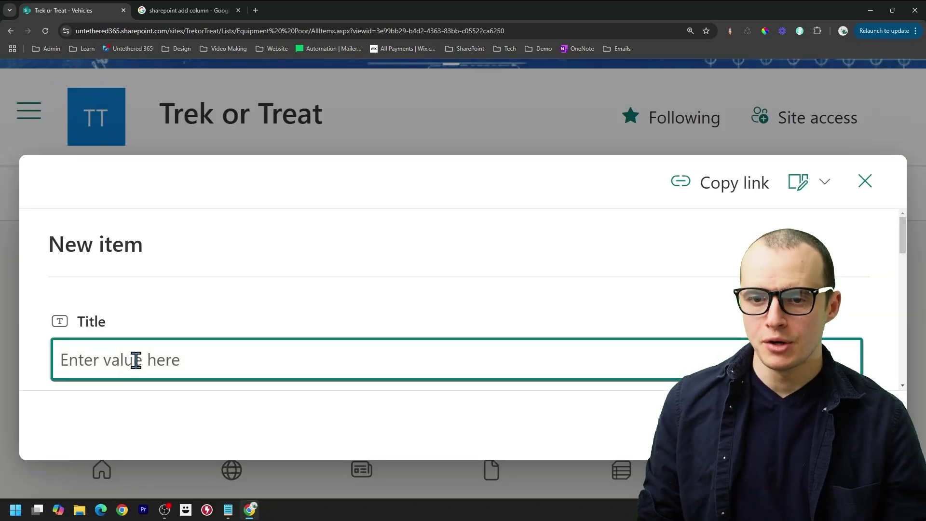
type("Canoe")
scroll(126, 382, "down", 1)
left_click(128, 358)
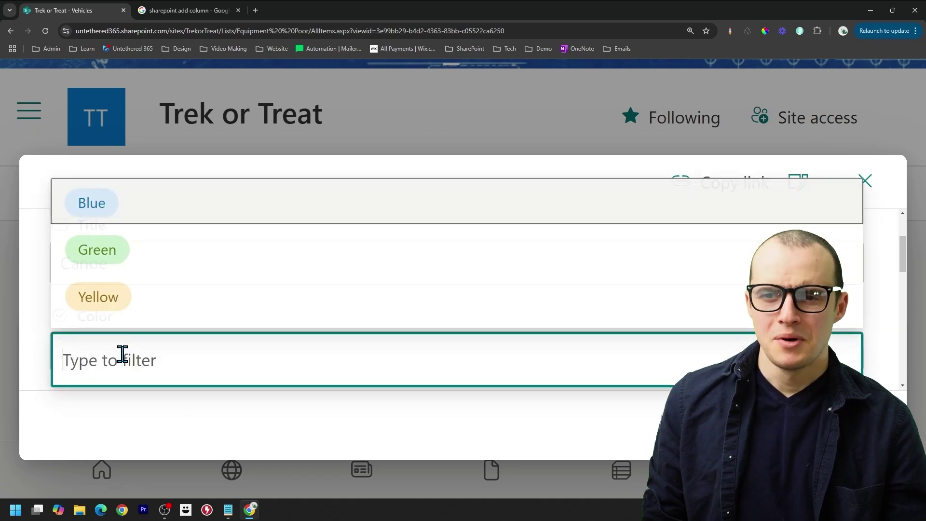
left_click(110, 282)
scroll(205, 324, "down", 1)
key("Tab")
type("170")
Replace the Canoe's price of 170 with 0 on the item form.
scroll(199, 289, "down", 4)
scroll(193, 296, "down", 3)
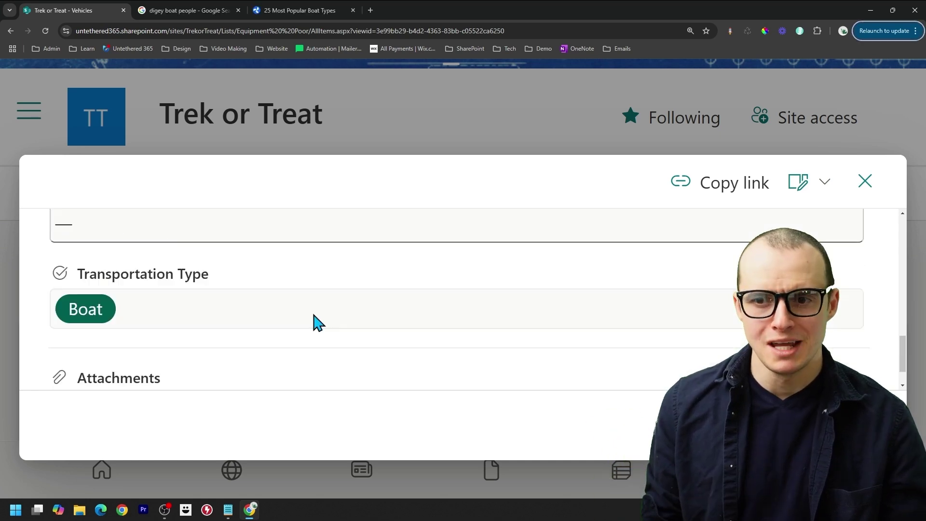
scroll(312, 320, "up", 1)
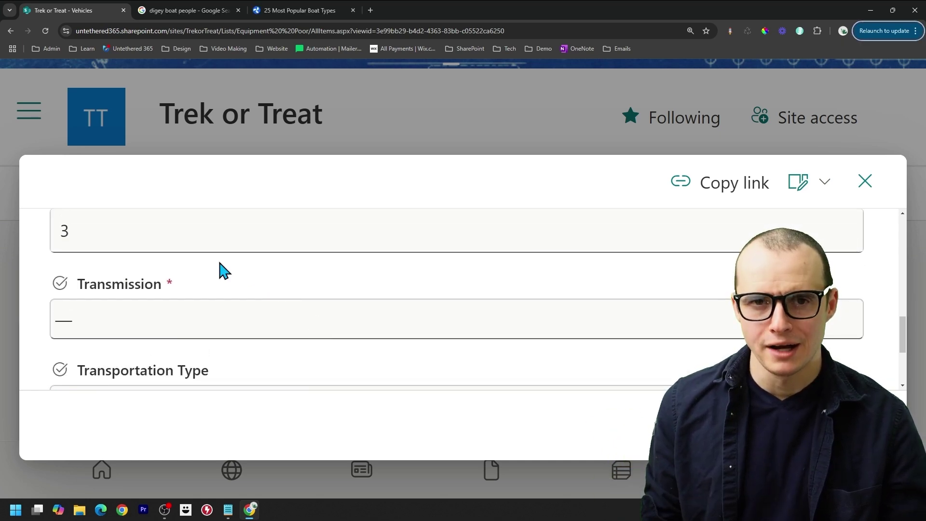
scroll(200, 289, "down", 1)
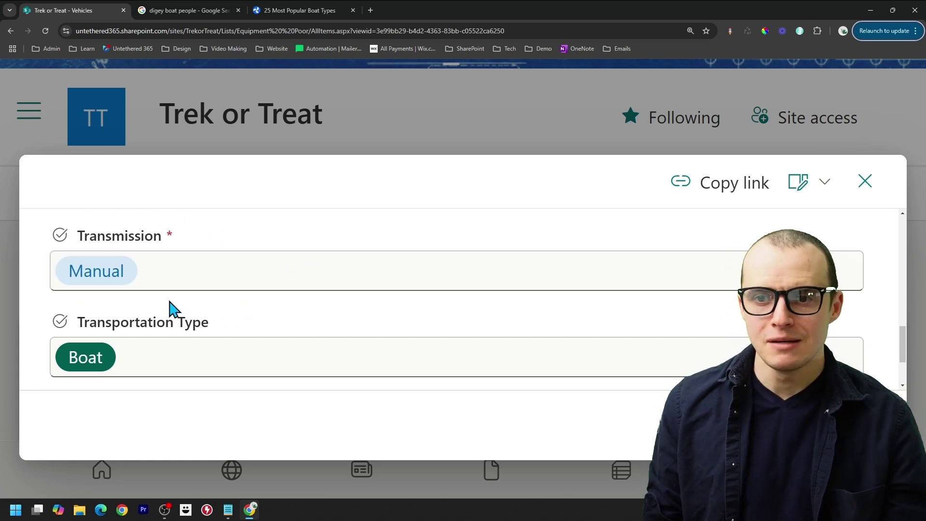
scroll(171, 309, "up", 5)
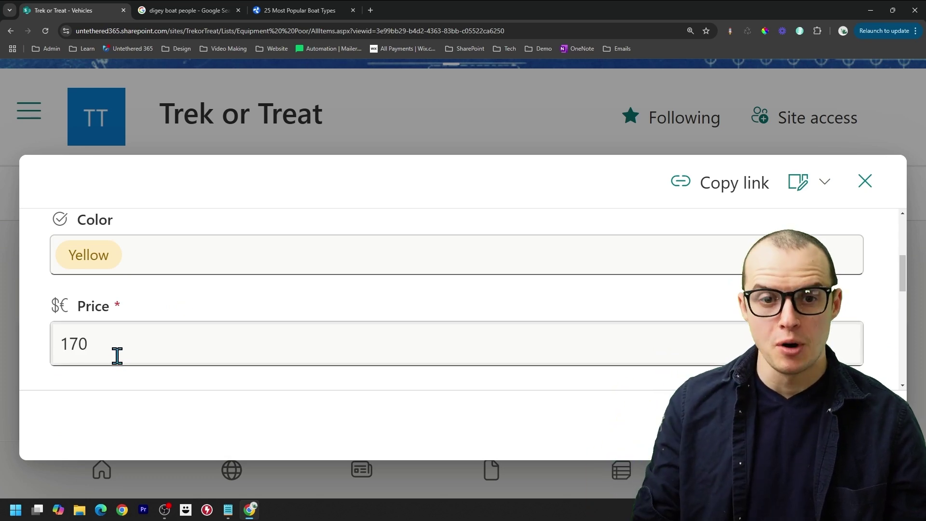
double_click(134, 352)
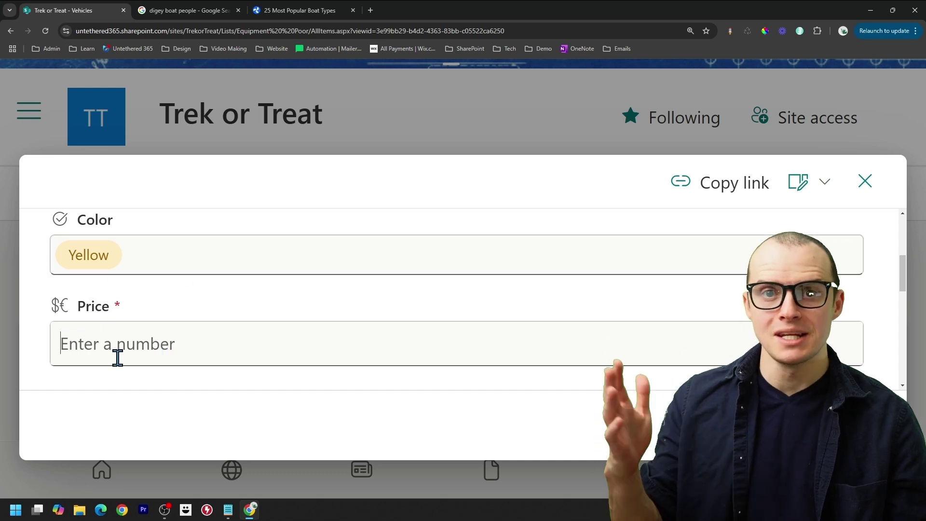
type("0")
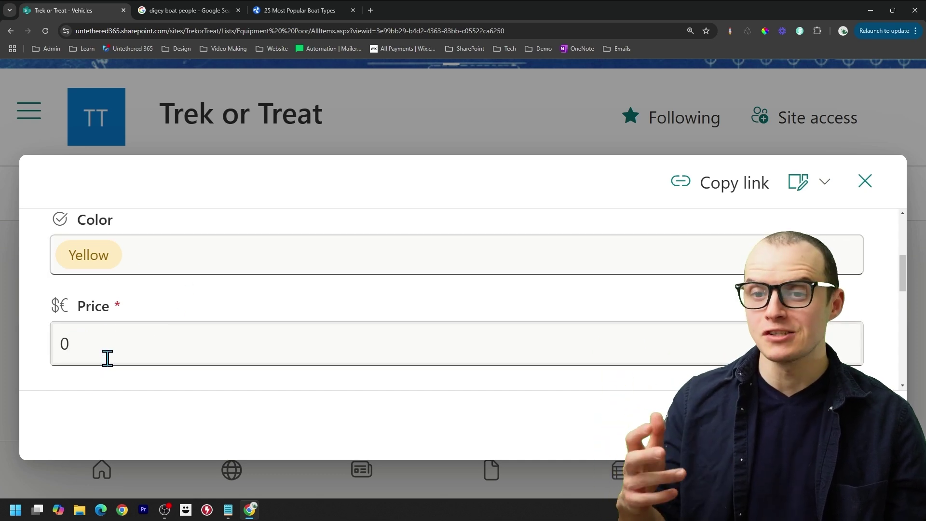
double_click(129, 347)
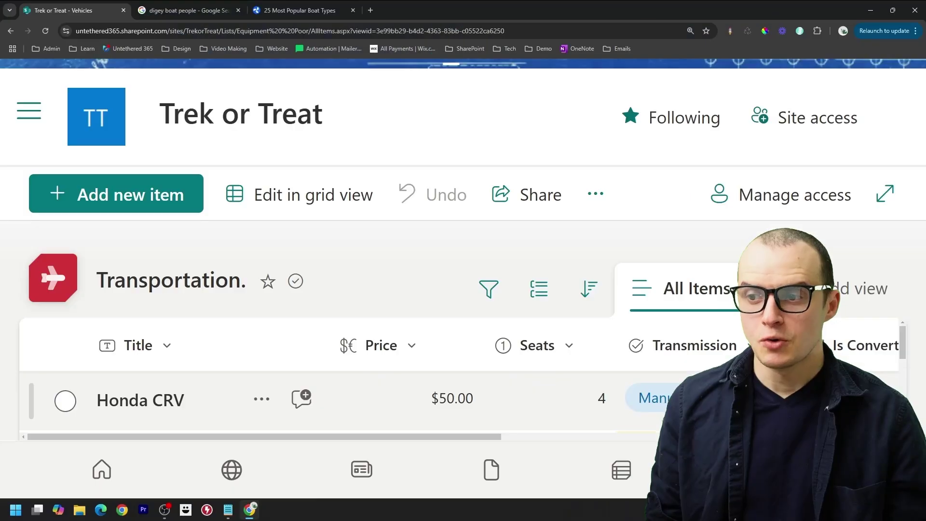
scroll(534, 341, "down", 3)
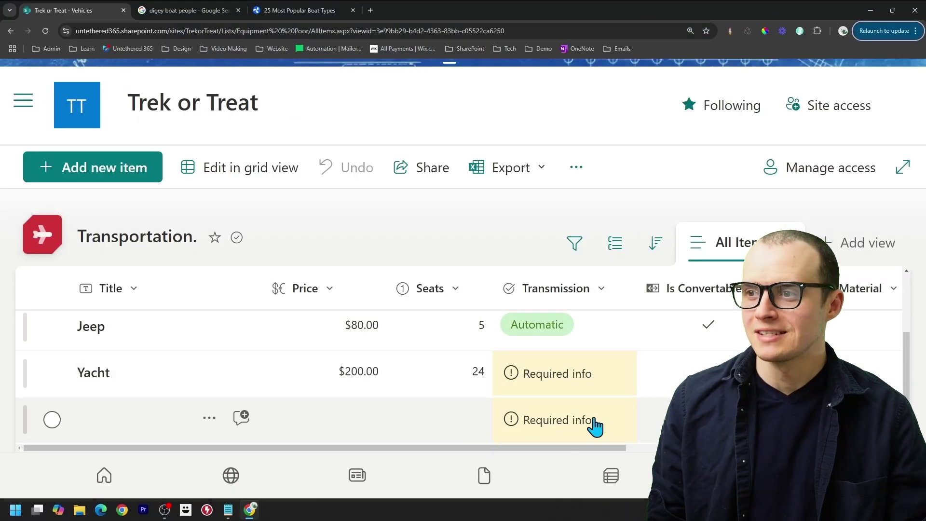
Open the full Site Settings page from the gear menu's Site information panel.
scroll(745, 512, "up", 2)
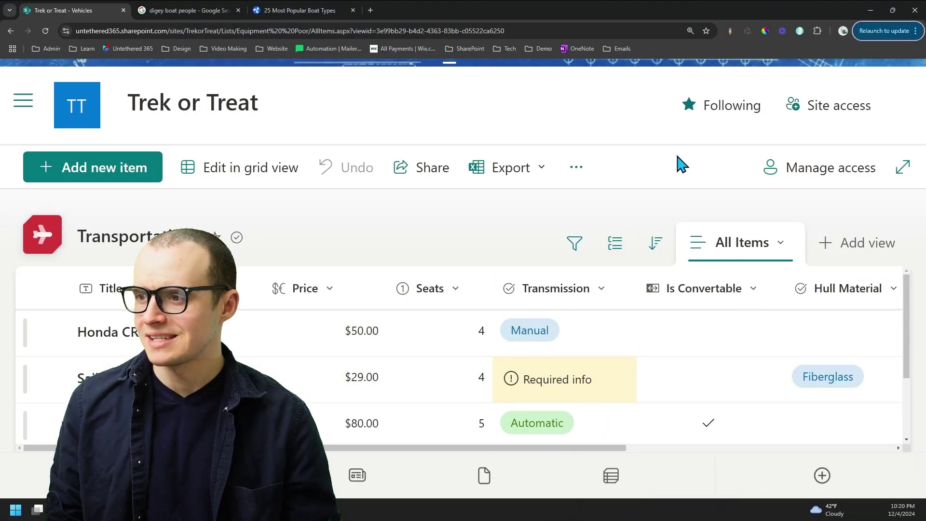
key("ctrl+minus")
left_click(824, 78)
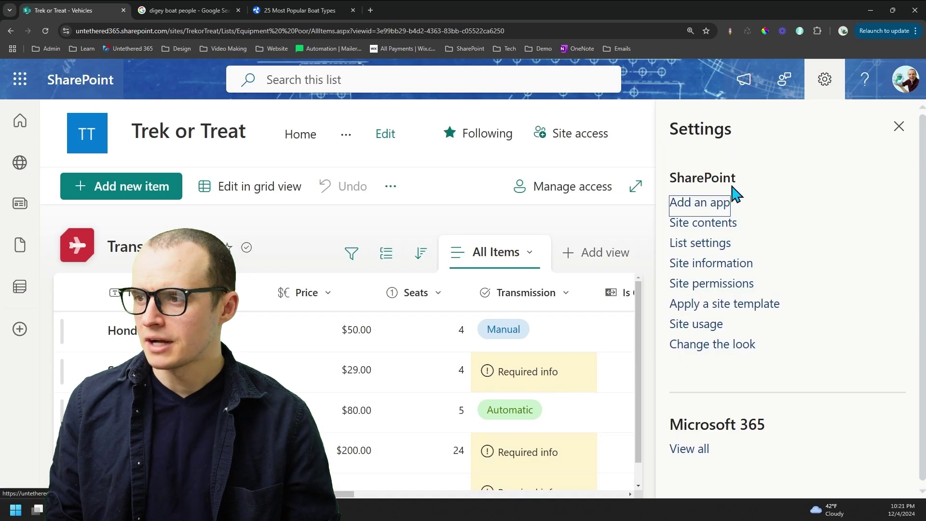
left_click(725, 274)
left_click(719, 373)
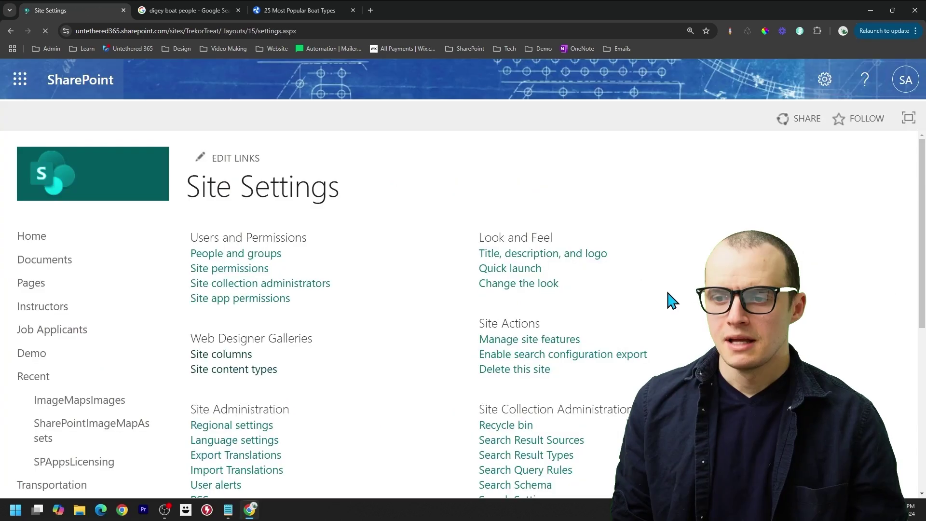
key("ctrl+plus")
key("ctrl+plus")
key("ctrl+plus")
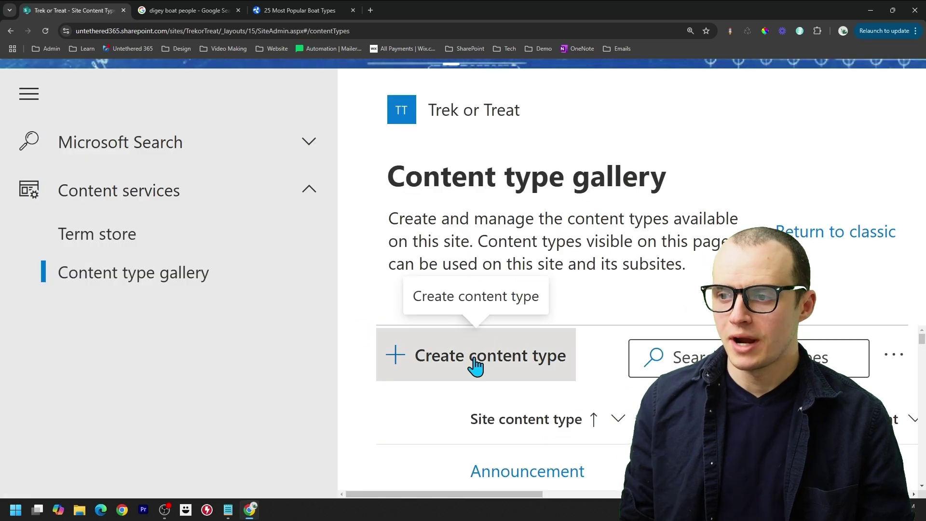
Create a Boat content type in List Content Types with Item as parent.
left_click(475, 367)
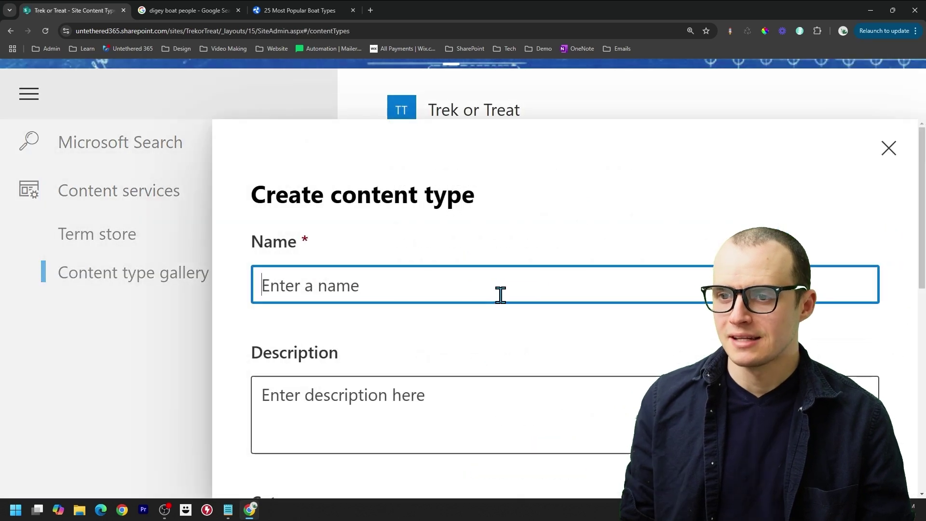
key("ctrl+minus")
type("Boat")
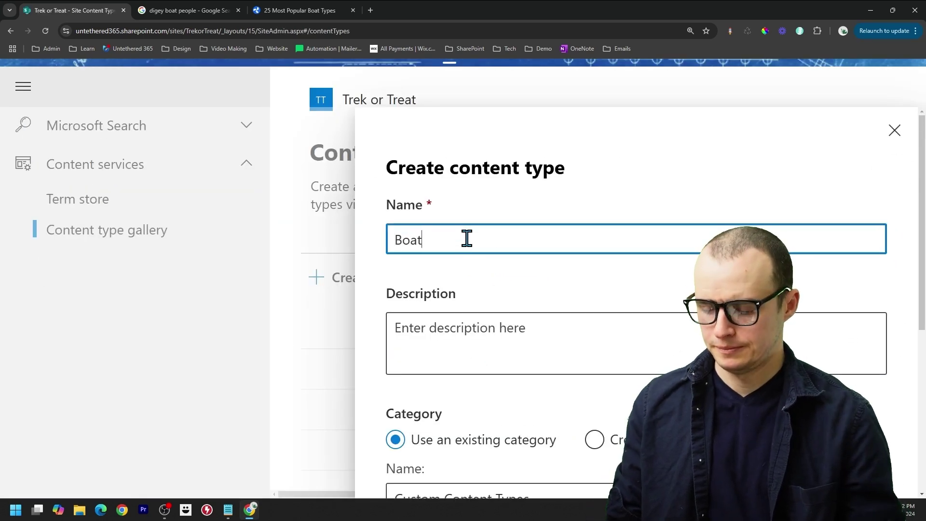
scroll(500, 357, "down", 3)
left_click(500, 358)
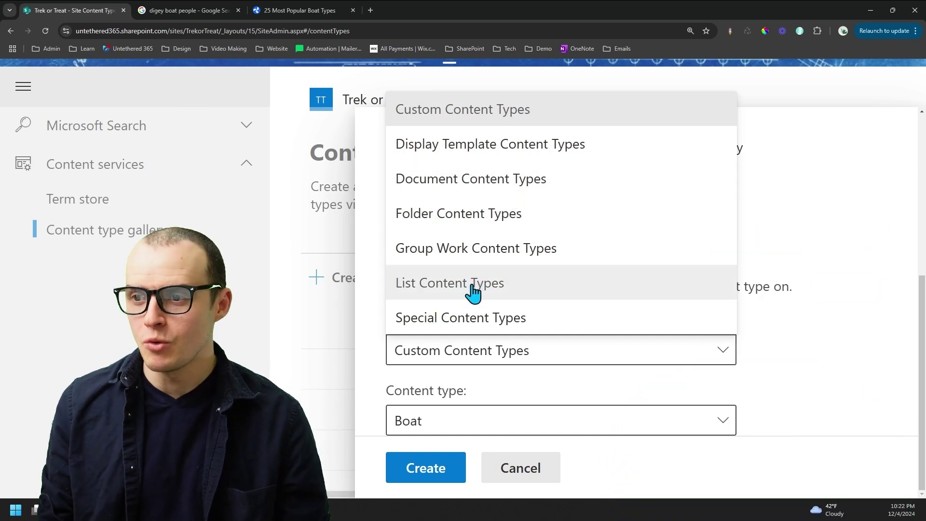
left_click(473, 291)
left_click(472, 427)
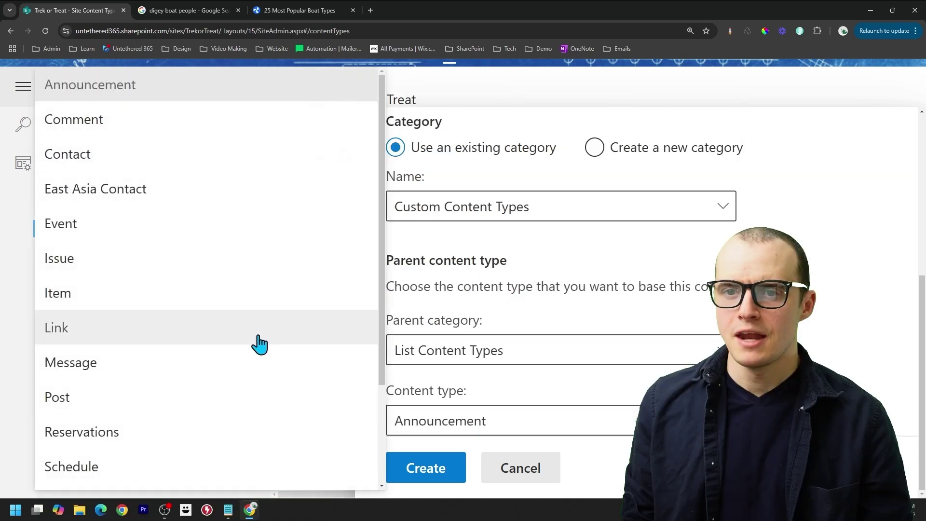
left_click(83, 301)
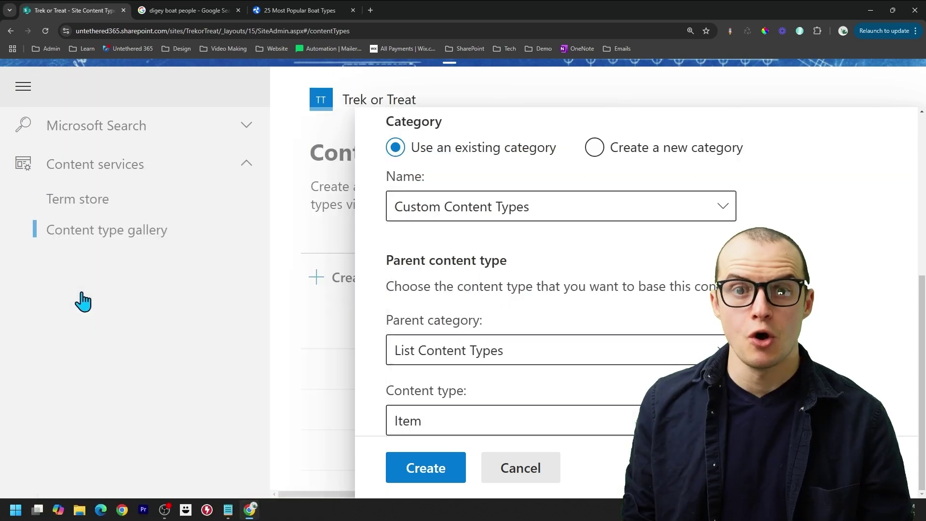
left_click(425, 468)
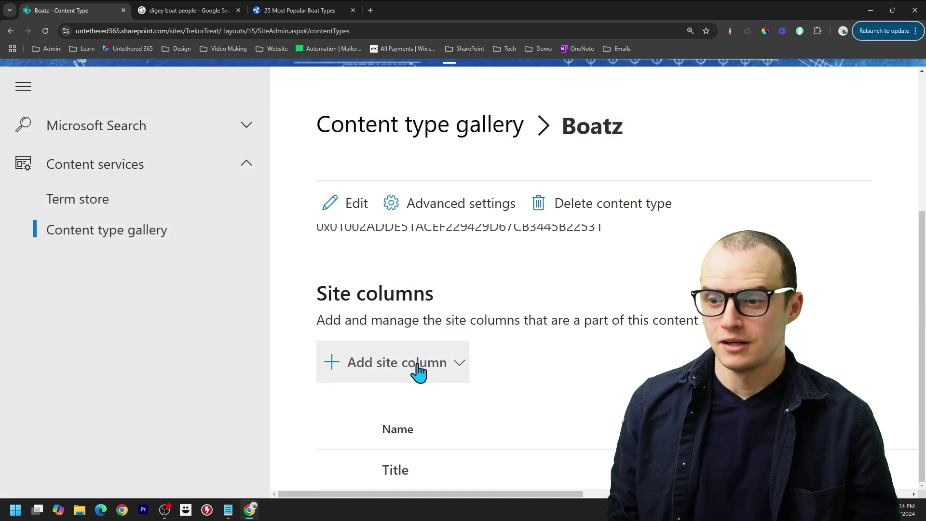
Add a new Currency site column named Price to the Boat content type.
left_click(419, 372)
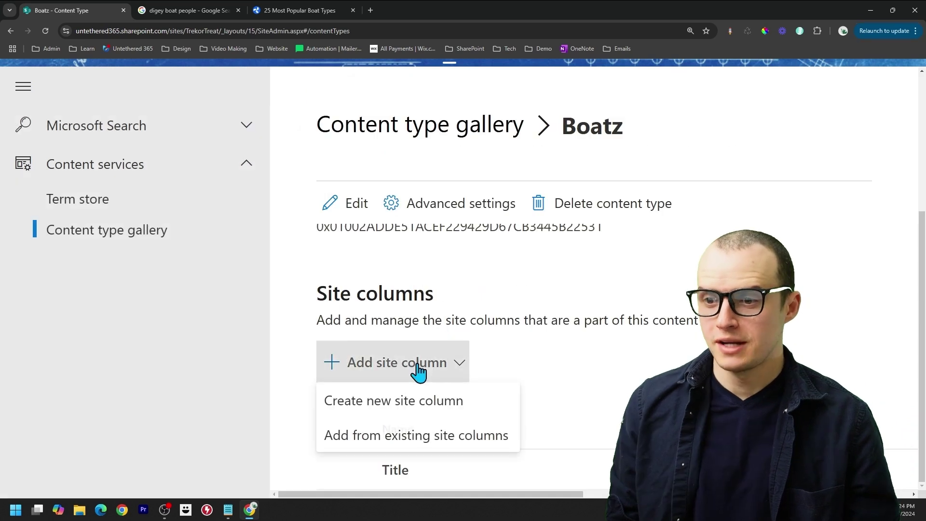
left_click(386, 414)
type("Price")
scroll(501, 276, "down", 3)
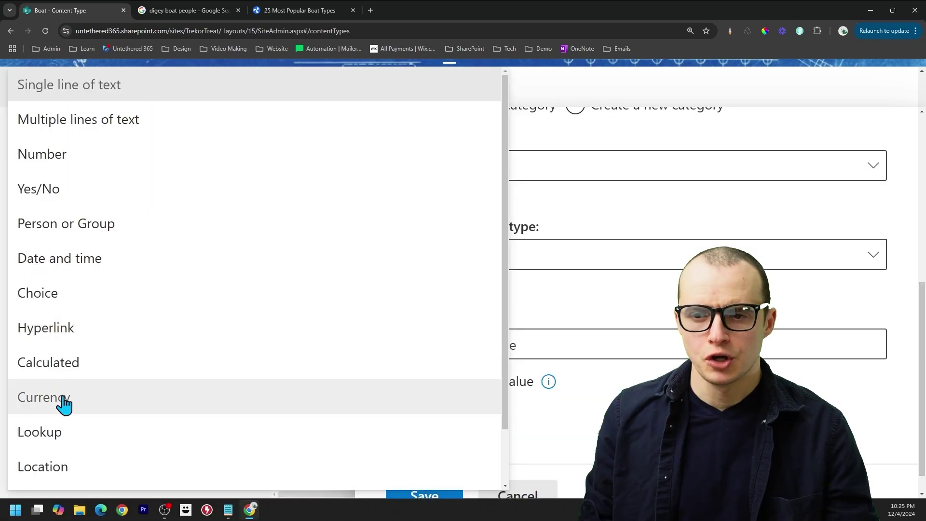
left_click(64, 403)
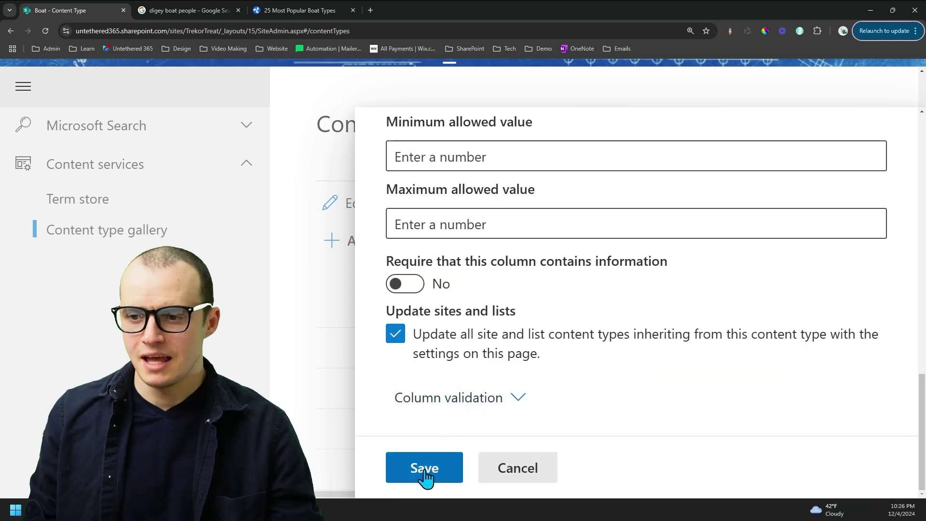
left_click(425, 475)
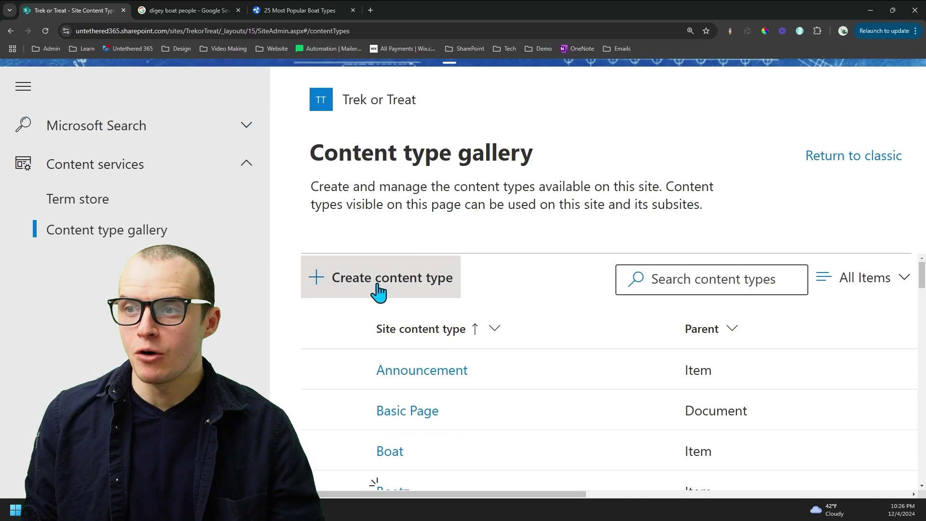
Create the Car content type under Vehicle and add the existing Price site column.
left_click(375, 290)
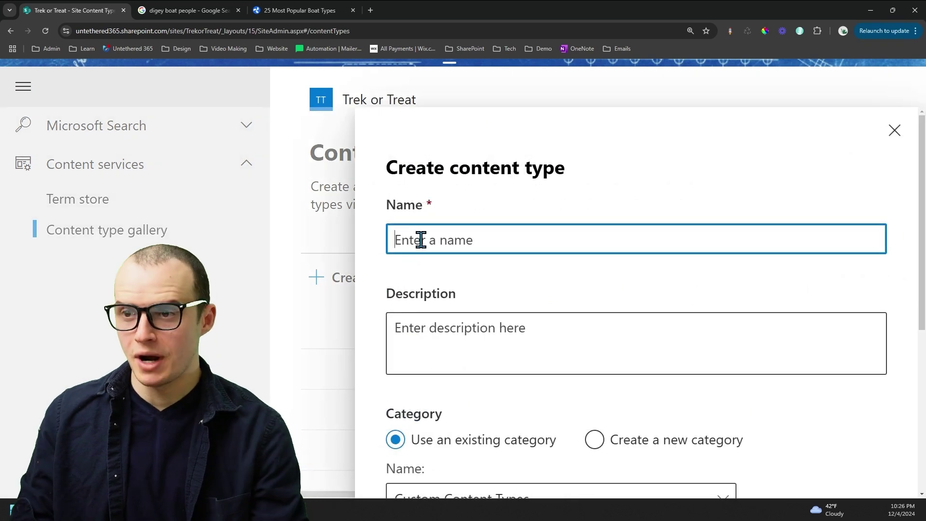
type("Vehicle")
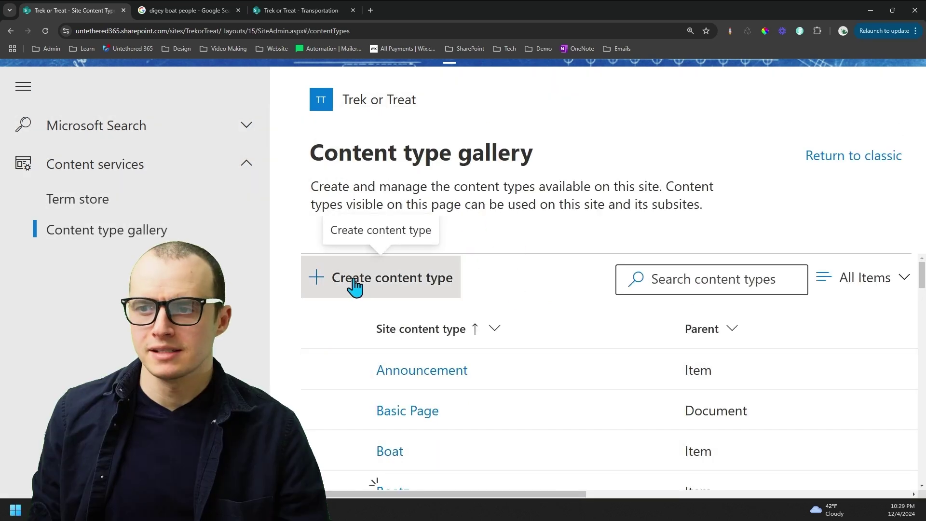
left_click(355, 287)
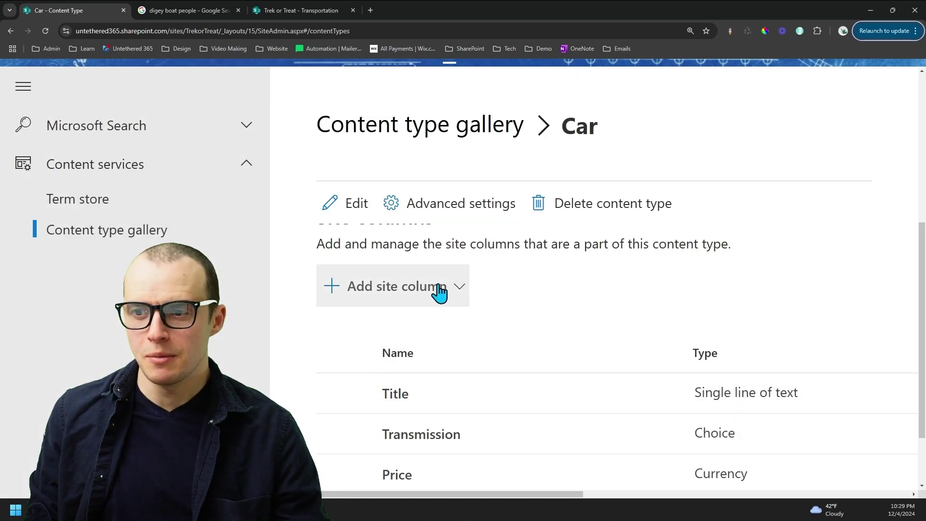
left_click(439, 288)
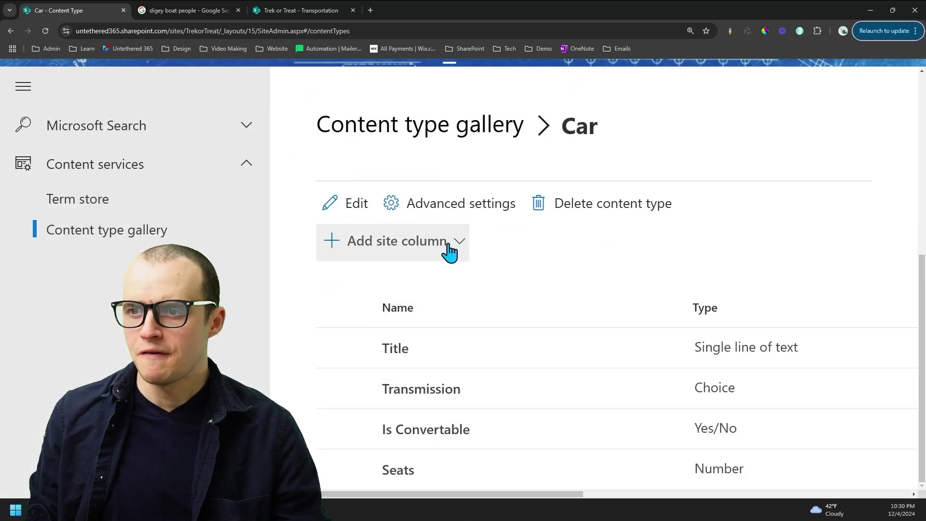
left_click(447, 245)
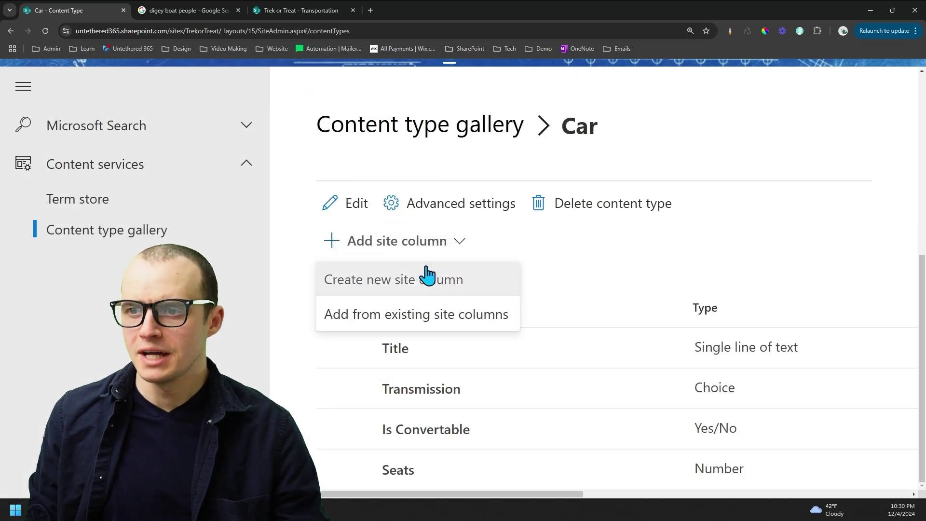
left_click(403, 315)
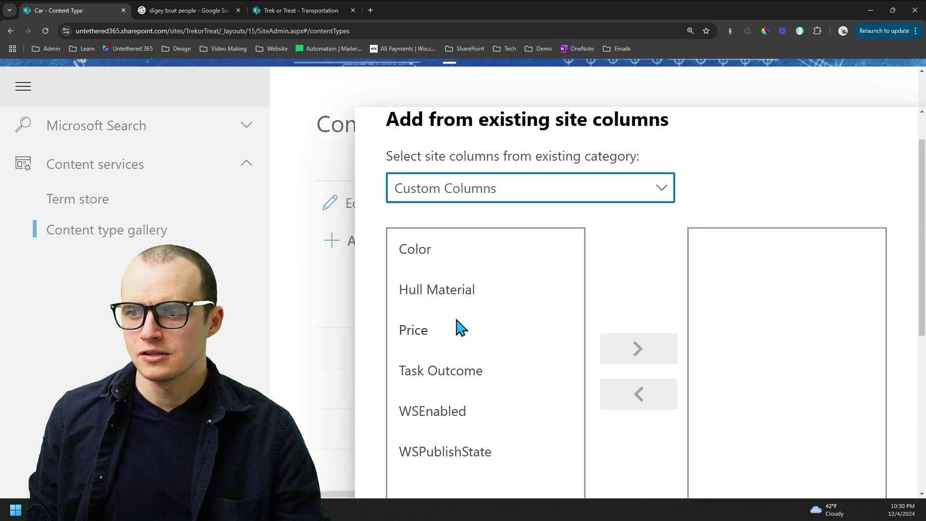
left_click(457, 329)
left_click(641, 353)
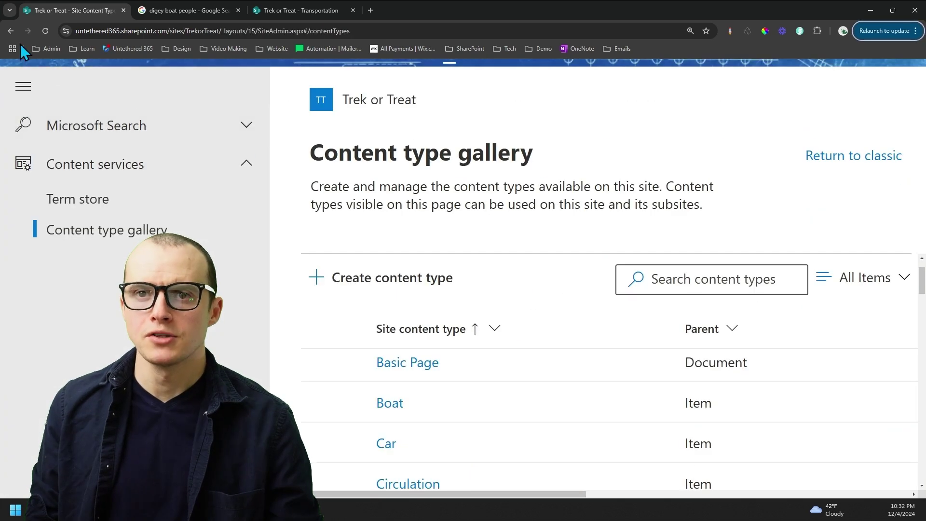
Go back to Site Settings and open the Transportation list's settings.
left_click(16, 33)
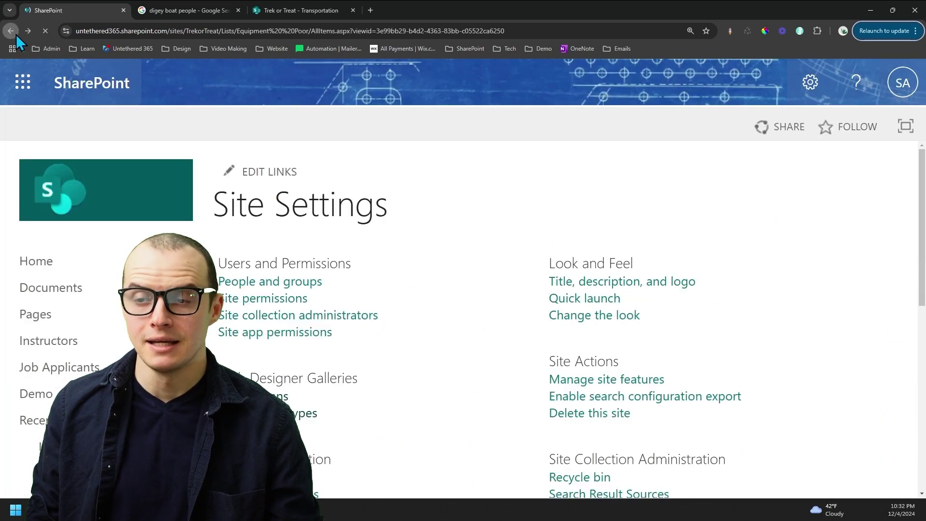
left_click(825, 79)
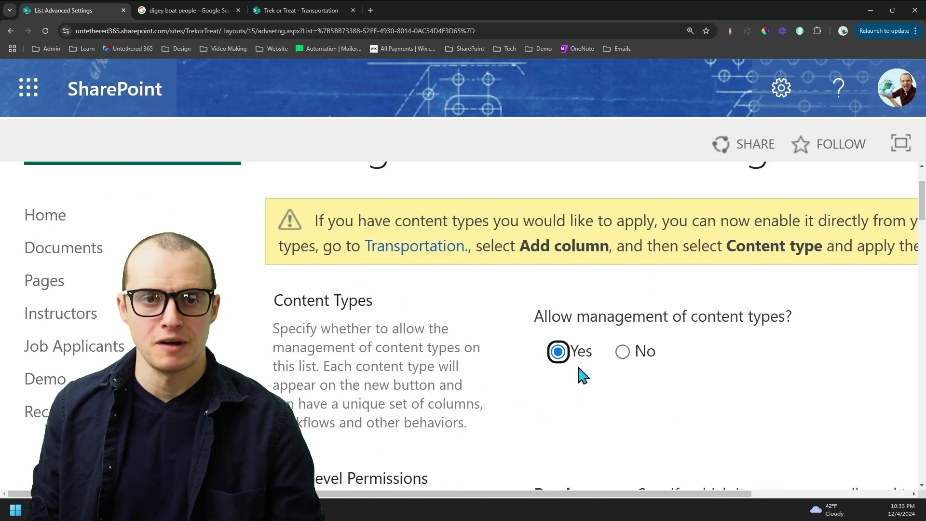
Confirm the advanced settings, then add the Boat and Car content types to the Transportation list.
scroll(676, 386, "down", 15)
left_click(823, 383)
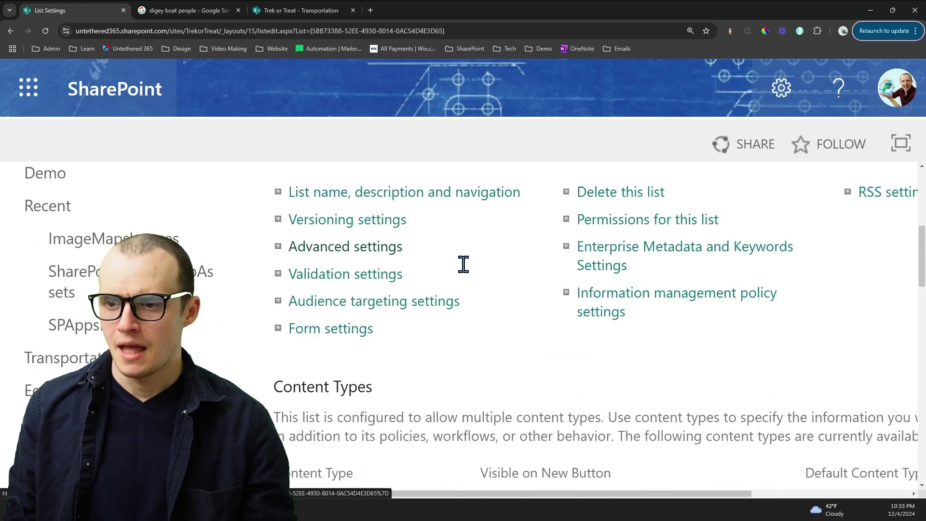
scroll(463, 263, "down", 3)
scroll(418, 343, "down", 1)
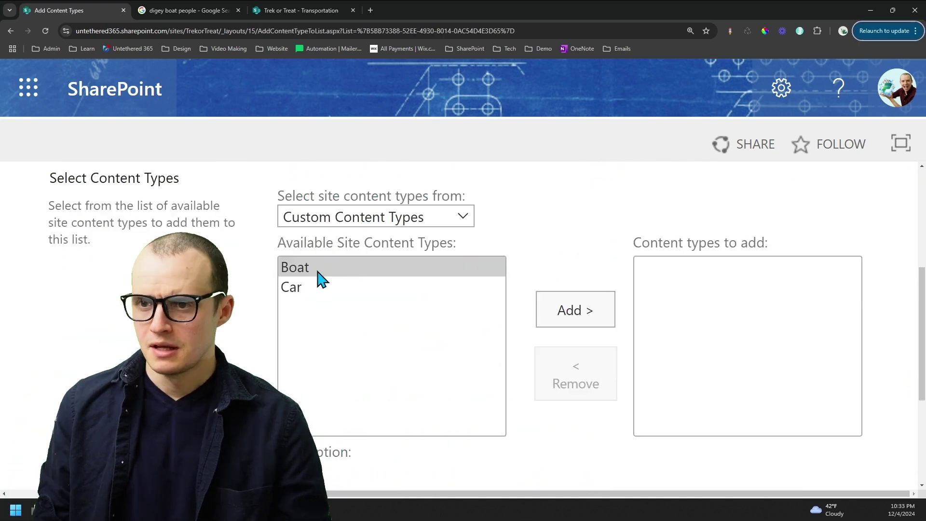
left_click(314, 268)
left_click(575, 310)
left_click(286, 271)
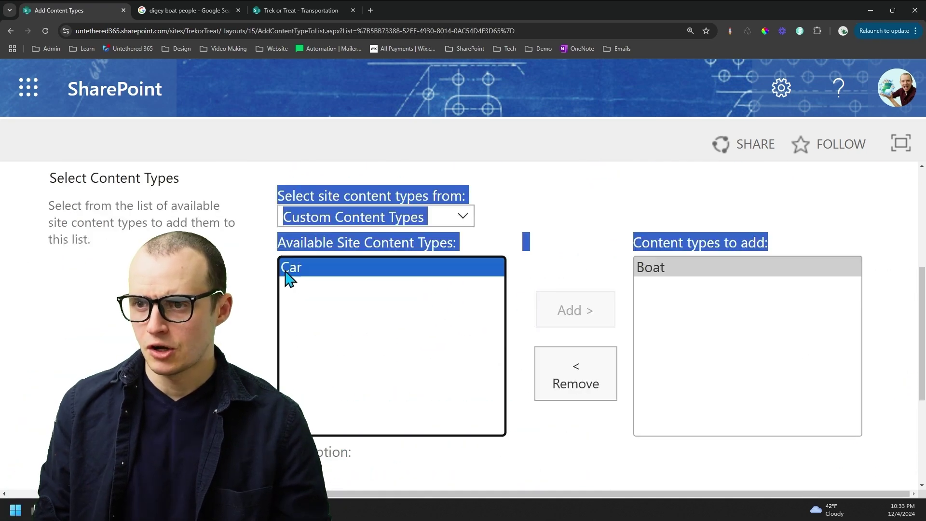
left_click(544, 310)
scroll(675, 411, "down", 2)
left_click(752, 480)
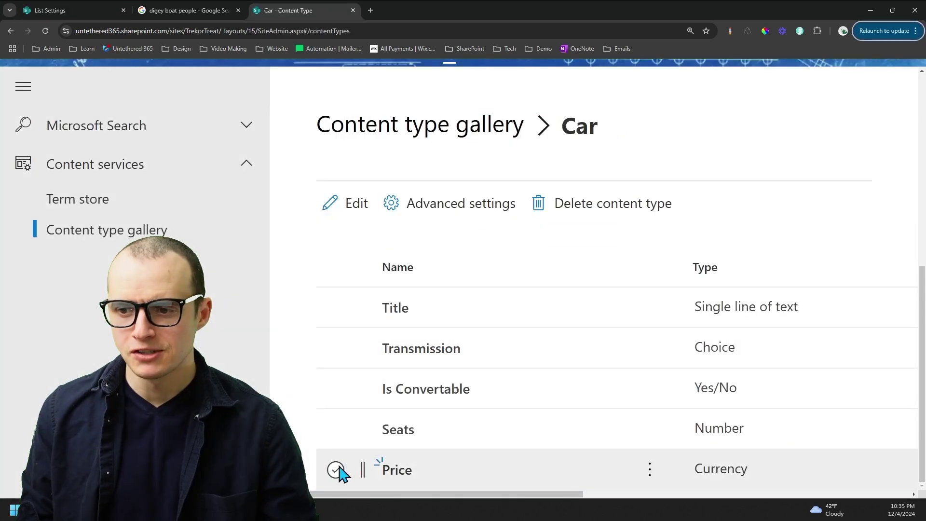
Set the Car content type's Price column to Required and save it.
left_click(336, 471)
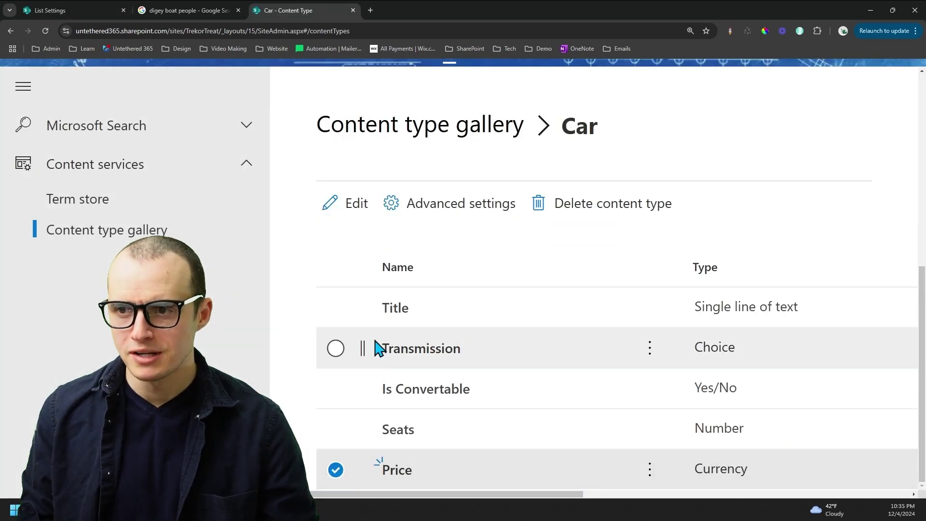
scroll(383, 328, "up", 3)
left_click(394, 353)
key("Up")
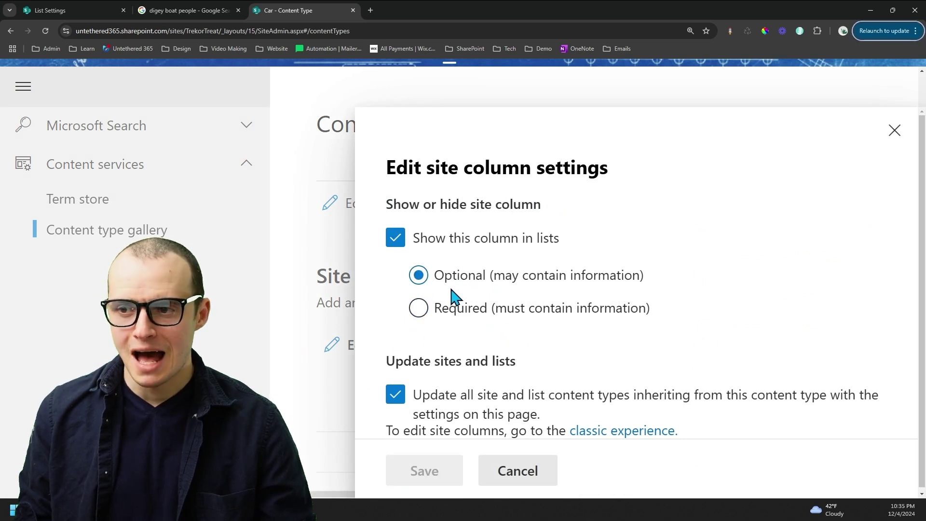
left_click(441, 312)
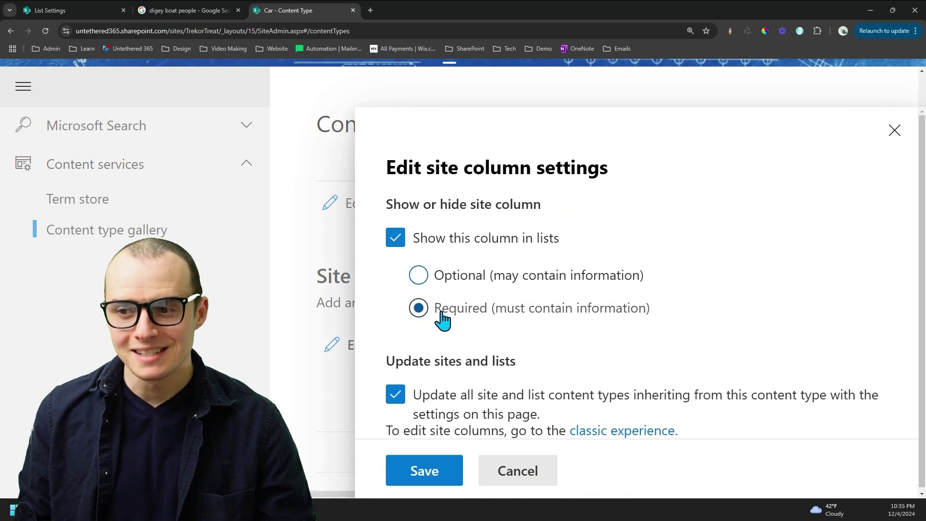
left_click(425, 471)
scroll(424, 447, "down", 3)
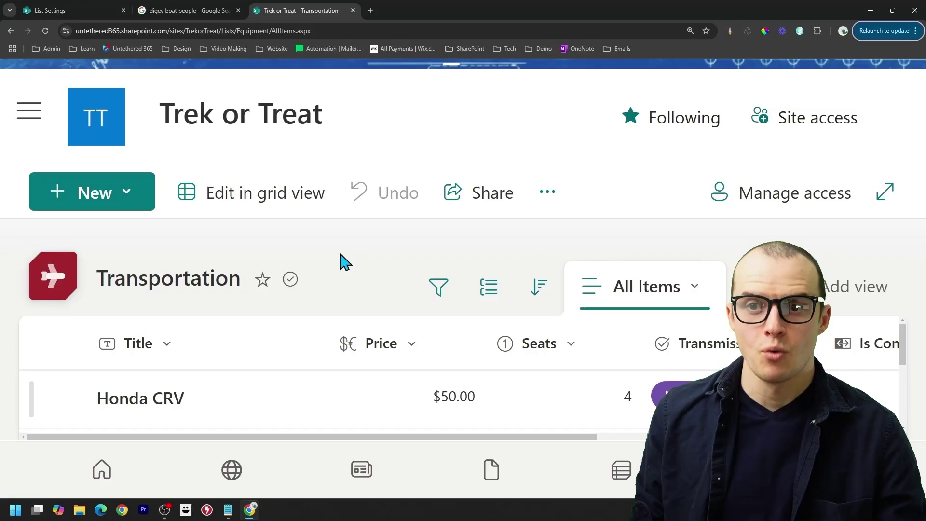
Check the New menu offers only Boat and Car, then start a new Car item.
left_click(127, 196)
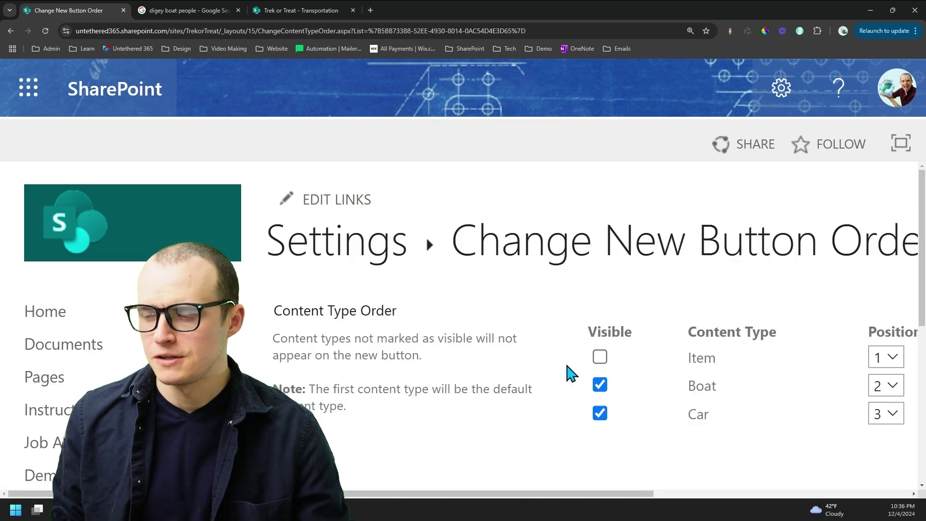
left_click(383, 241)
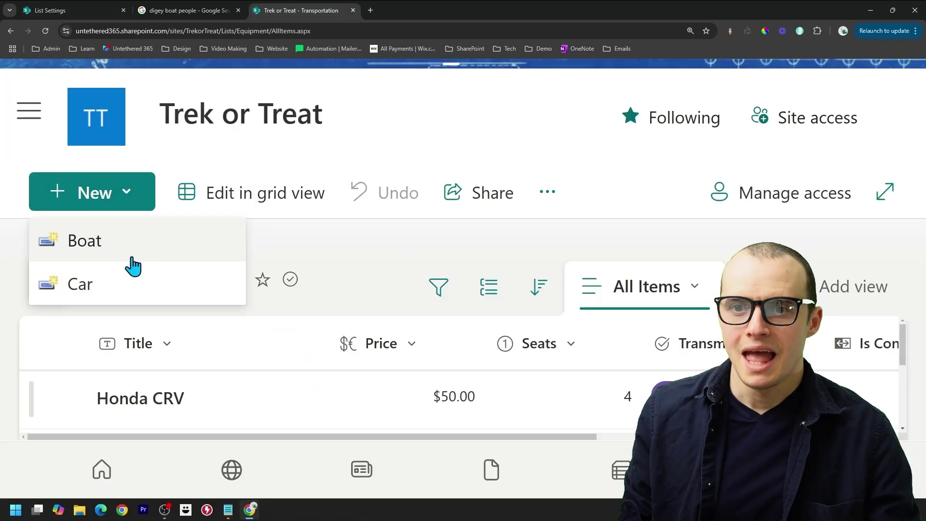
left_click(157, 222)
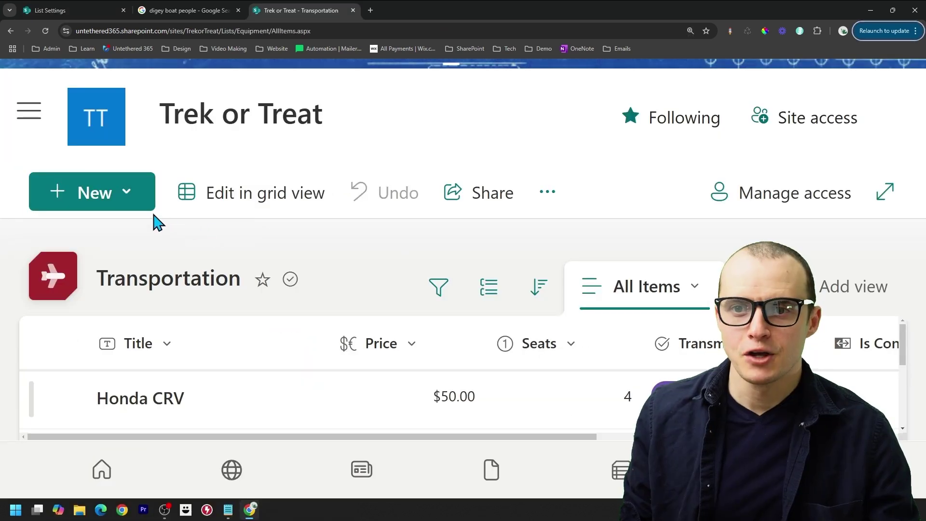
left_click(122, 198)
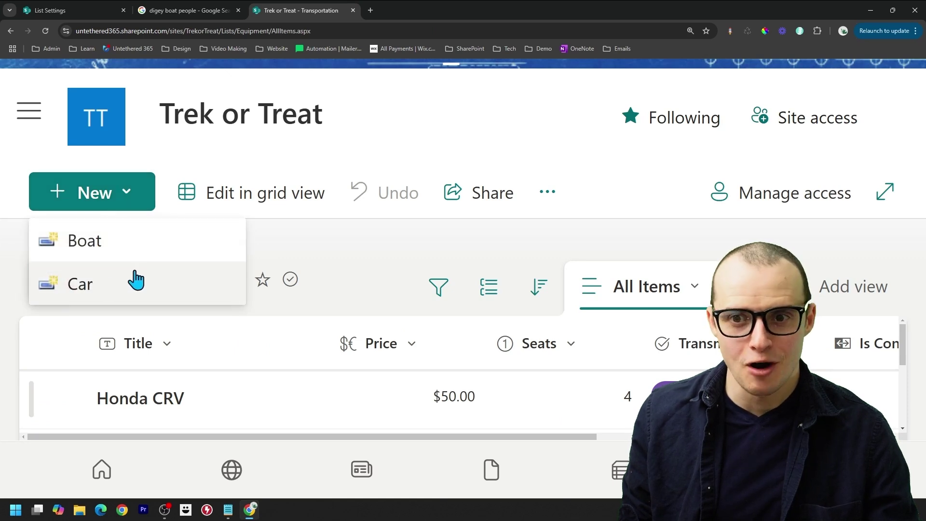
left_click(110, 285)
Review the new Car item form and close it without saving.
scroll(263, 295, "down", 4)
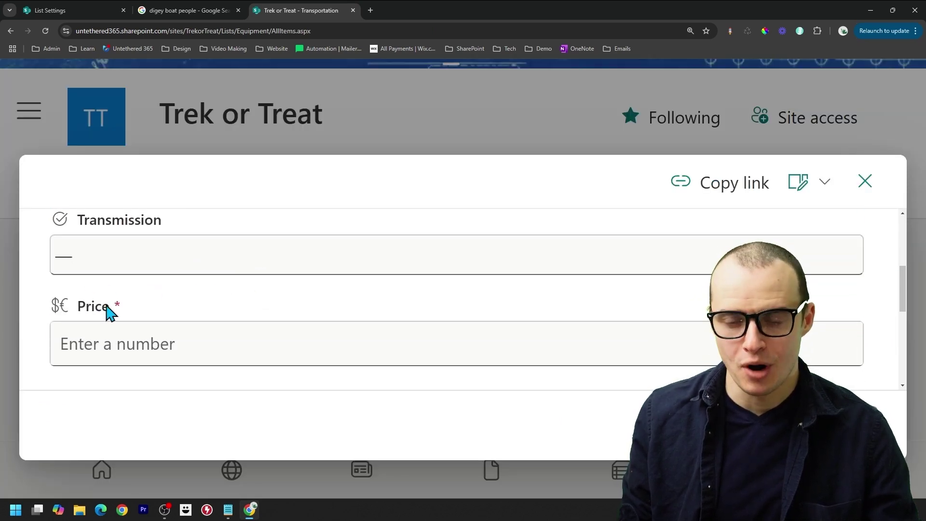
scroll(127, 309, "down", 4)
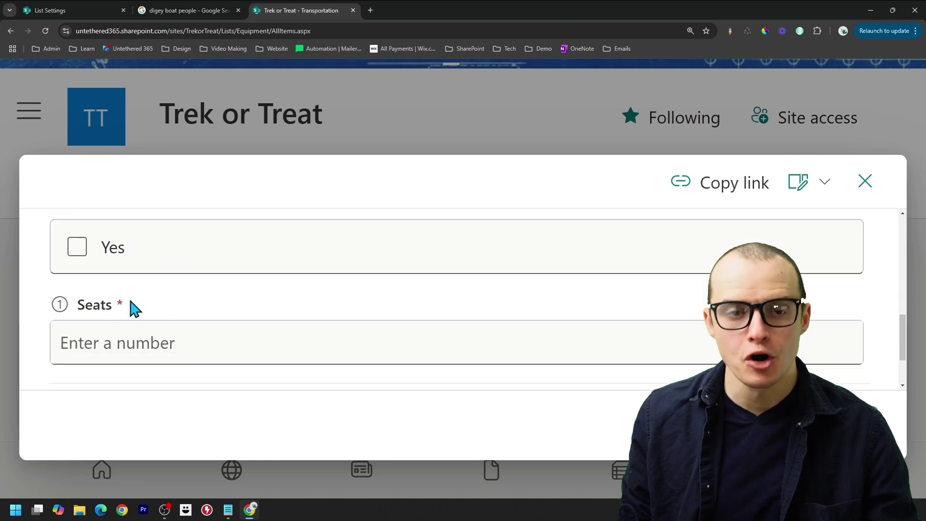
scroll(220, 288, "up", 1)
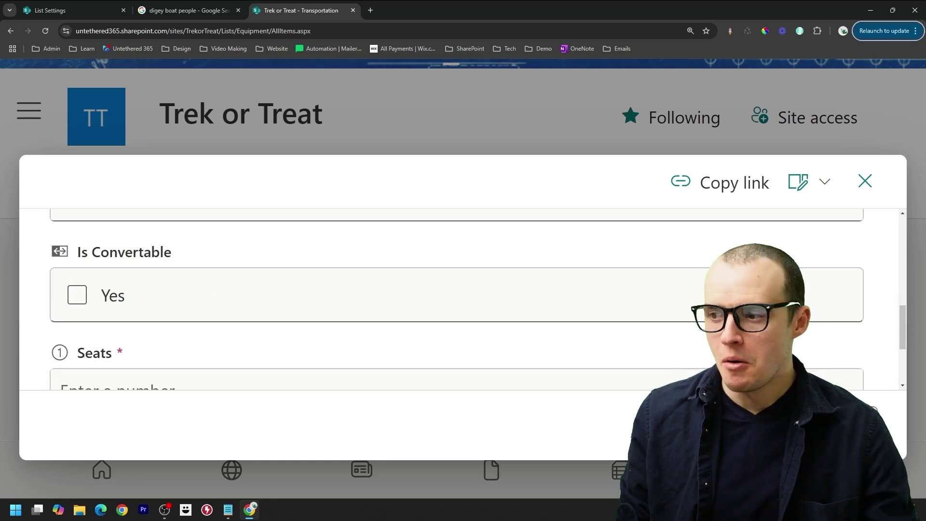
scroll(221, 286, "up", 6)
key("Escape")
Start a new Boat item and review its Price and Hull Material fields.
left_click(101, 208)
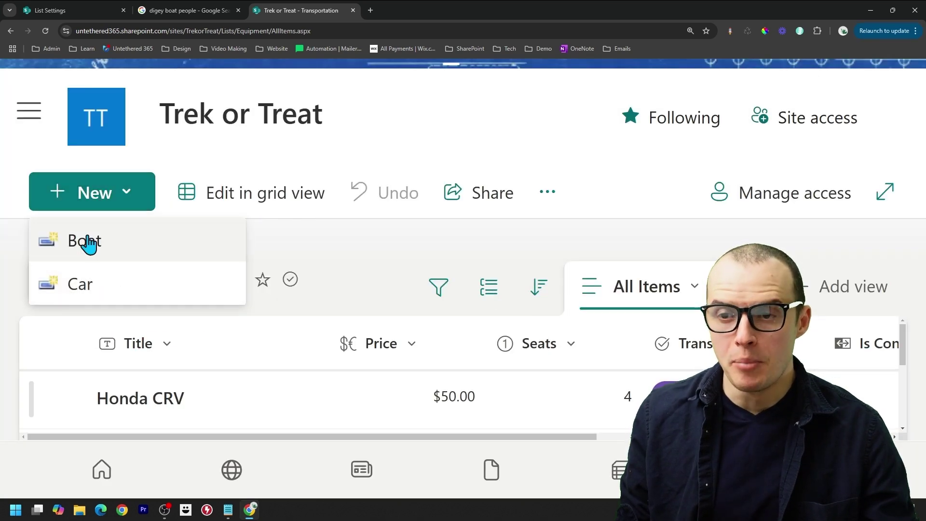
left_click(87, 243)
scroll(262, 281, "down", 2)
scroll(263, 281, "down", 1)
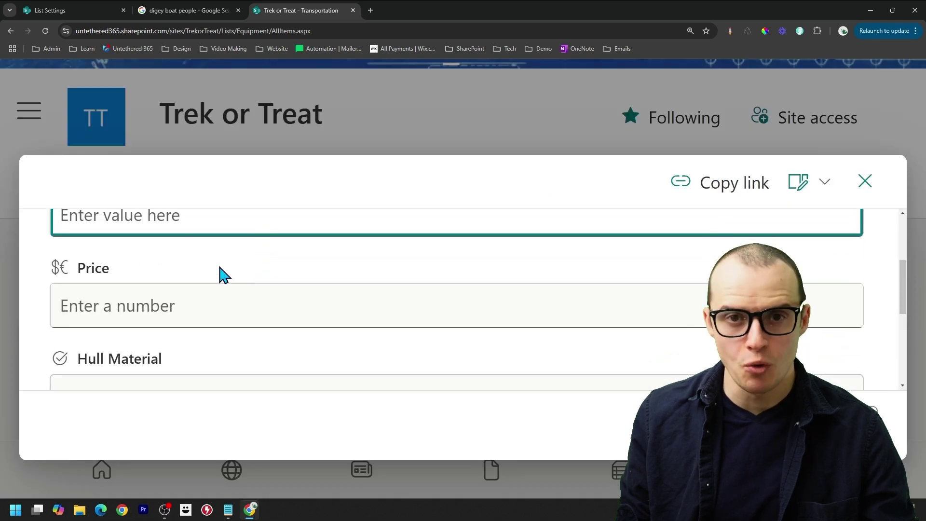
scroll(276, 274, "down", 1)
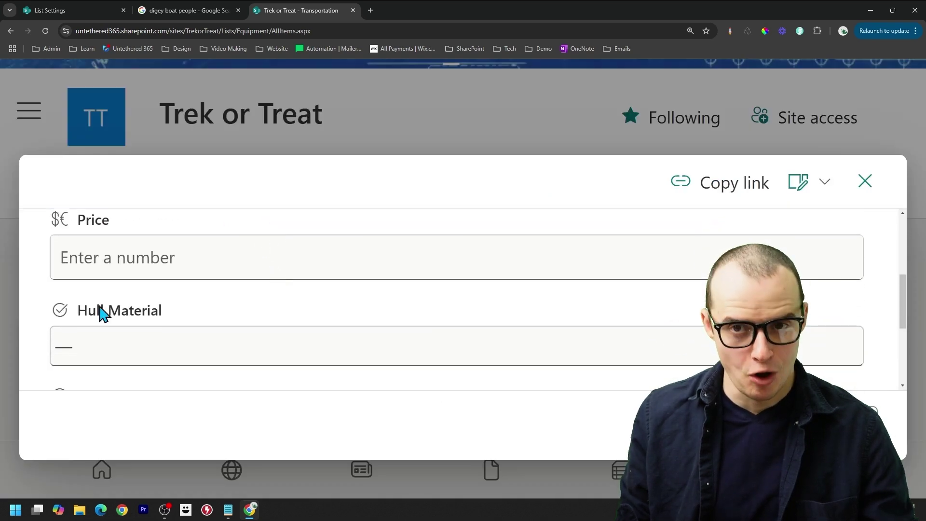
scroll(101, 313, "up", 1)
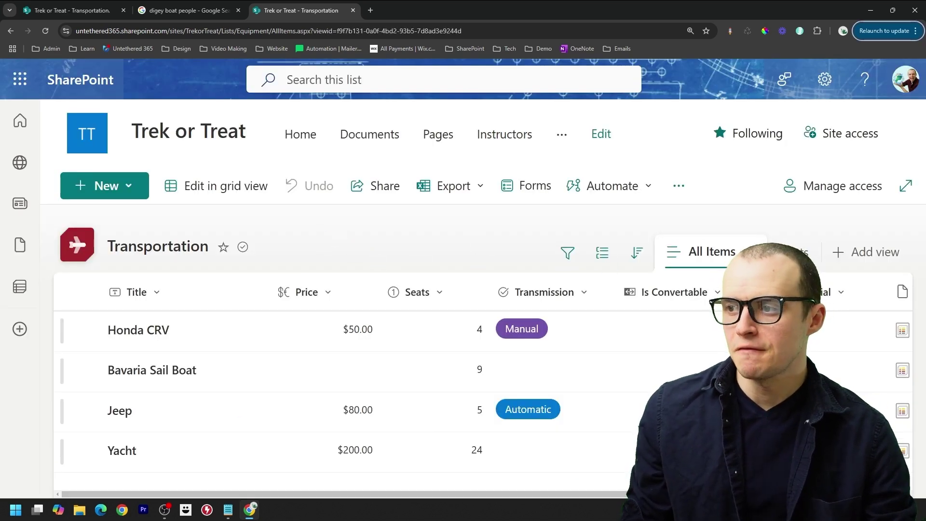
Edit the current view to filter where Content Type is equal to a value.
left_click(794, 251)
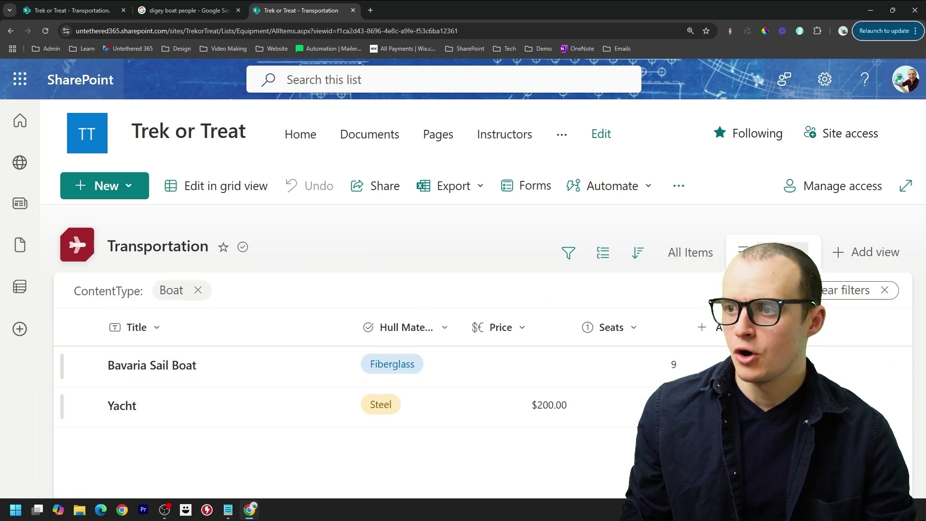
left_click(782, 252)
left_click(643, 236)
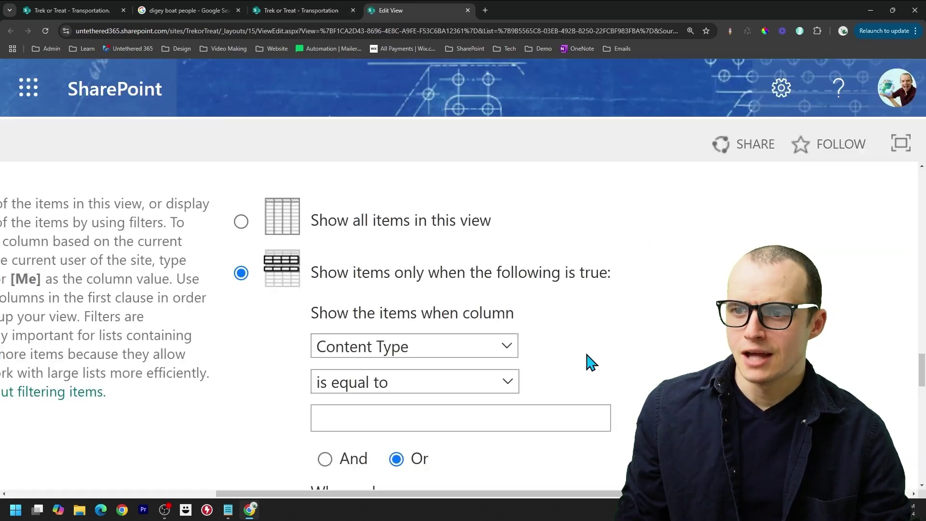
left_click(495, 356)
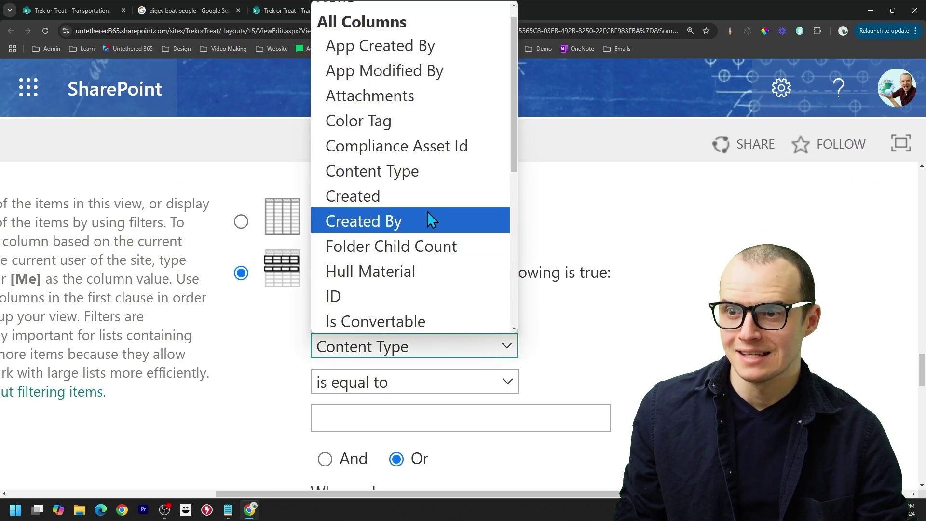
left_click(420, 171)
left_click(347, 411)
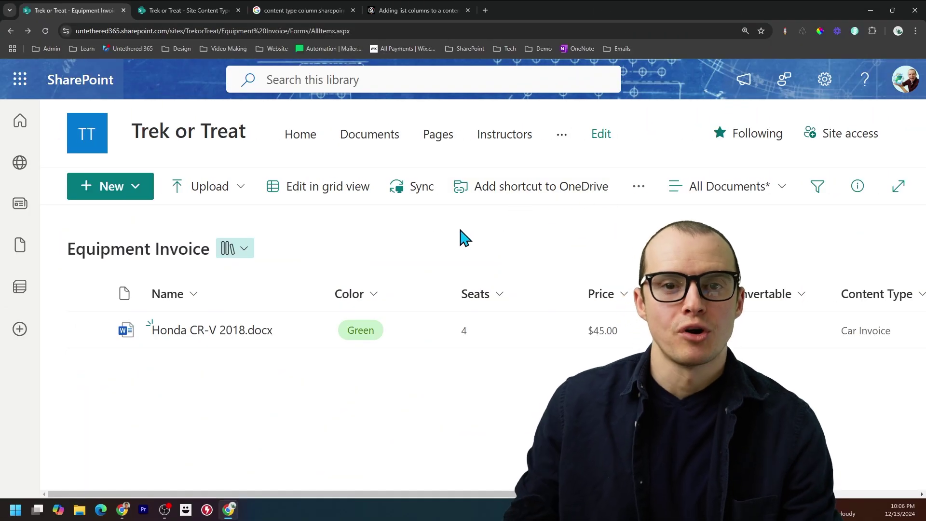
Check which invoice types the New menu offers, then close it.
left_click(137, 189)
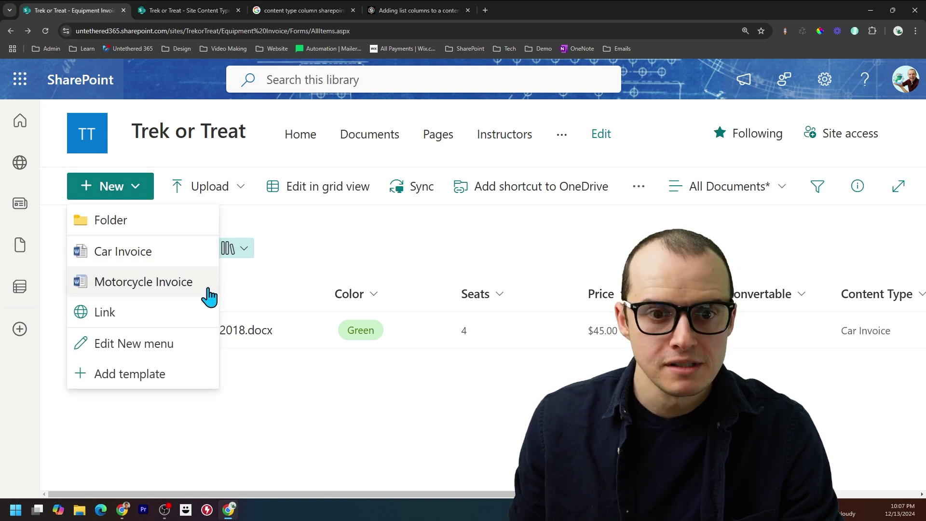
key("Escape")
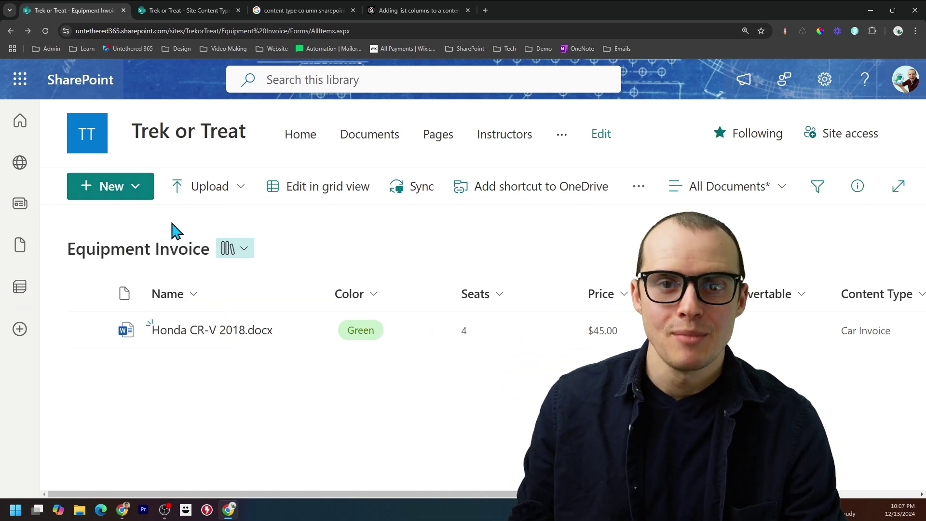
Create a Boat Invoice content type under Document Content Types, based on Document.
left_click(185, 9)
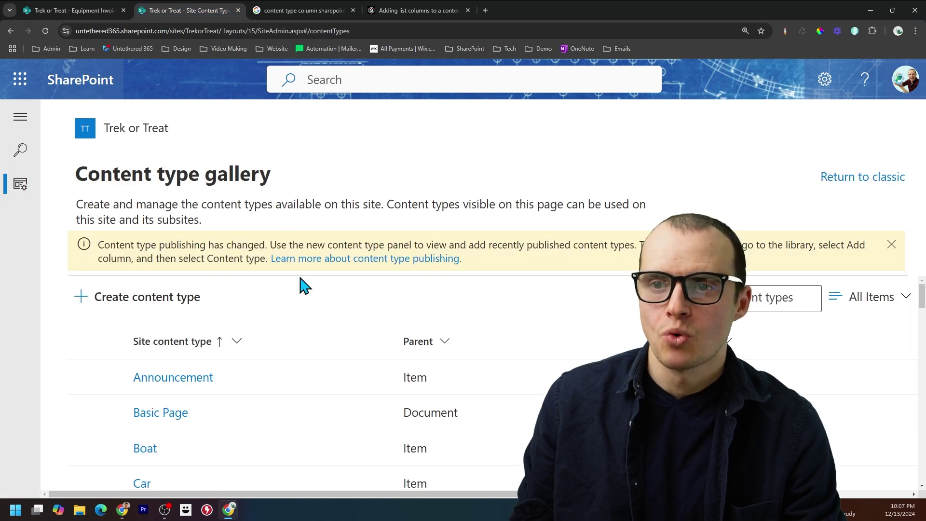
left_click(169, 301)
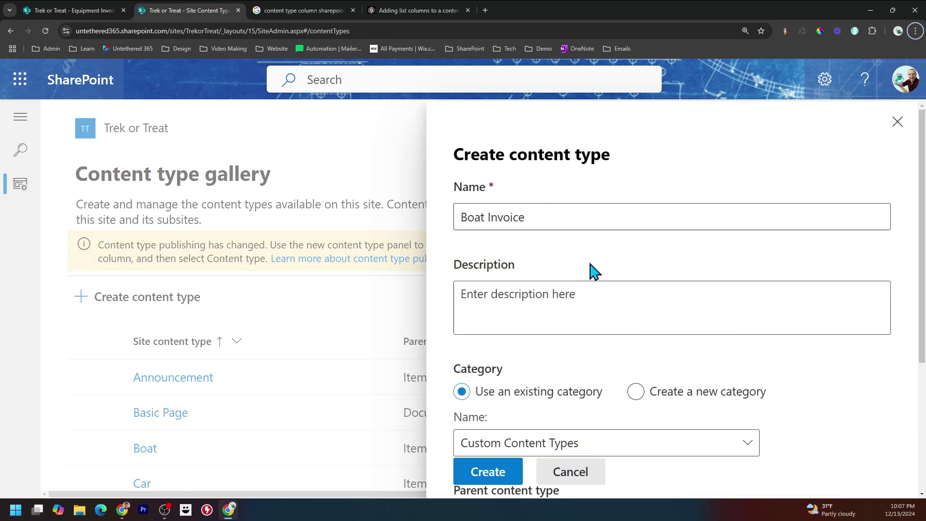
scroll(589, 269, "down", 4)
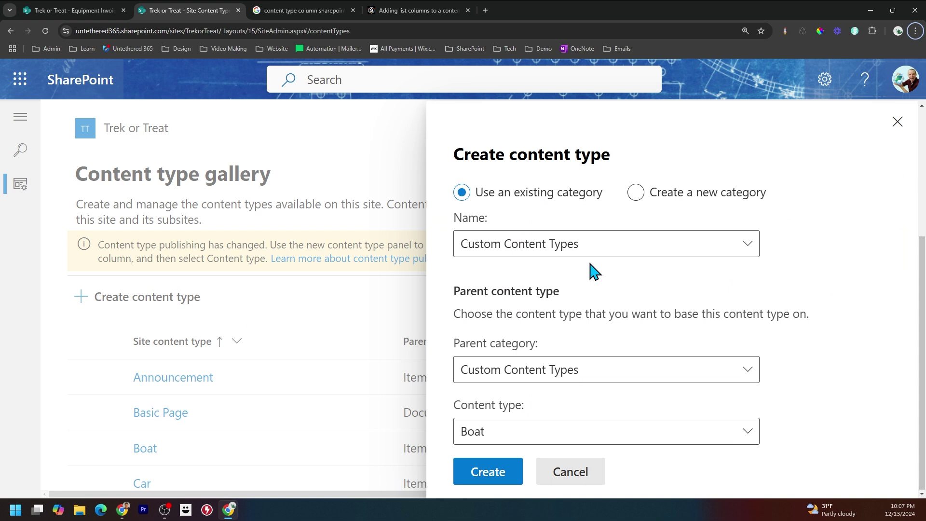
left_click(601, 375)
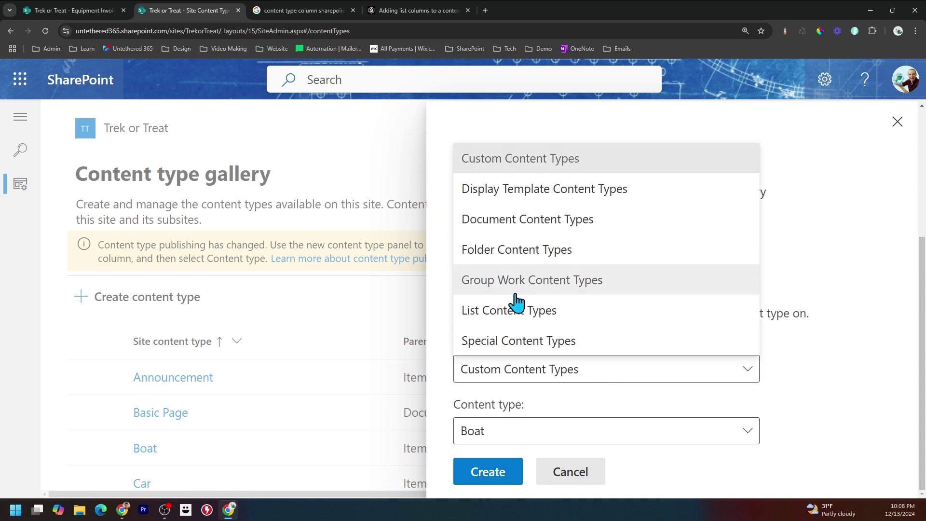
left_click(532, 232)
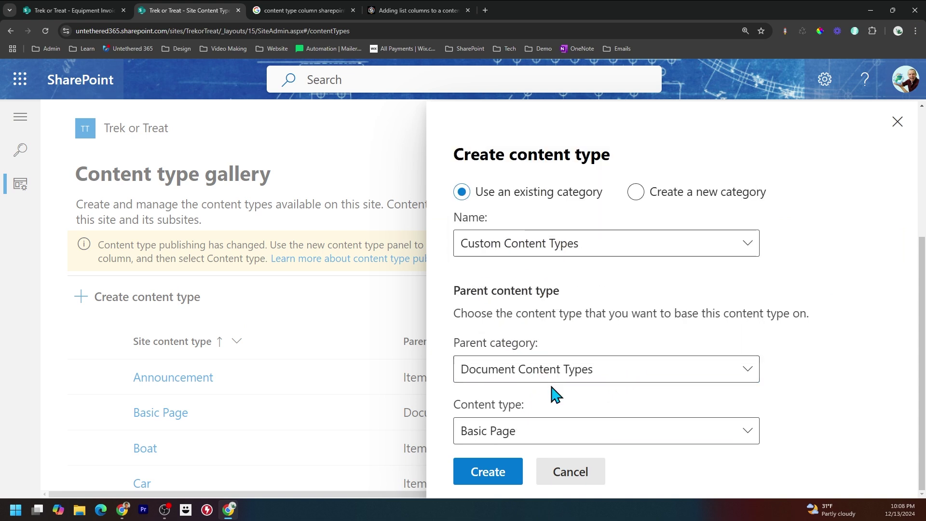
left_click(539, 438)
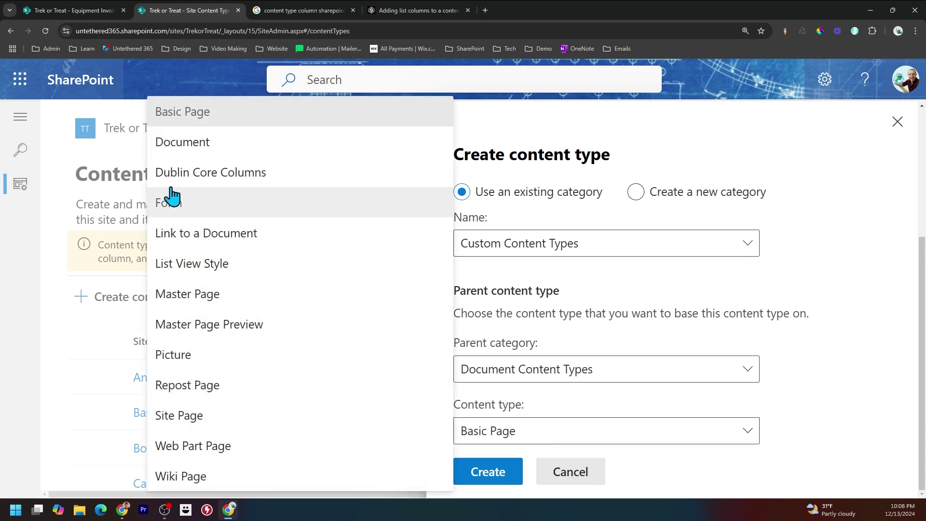
left_click(179, 143)
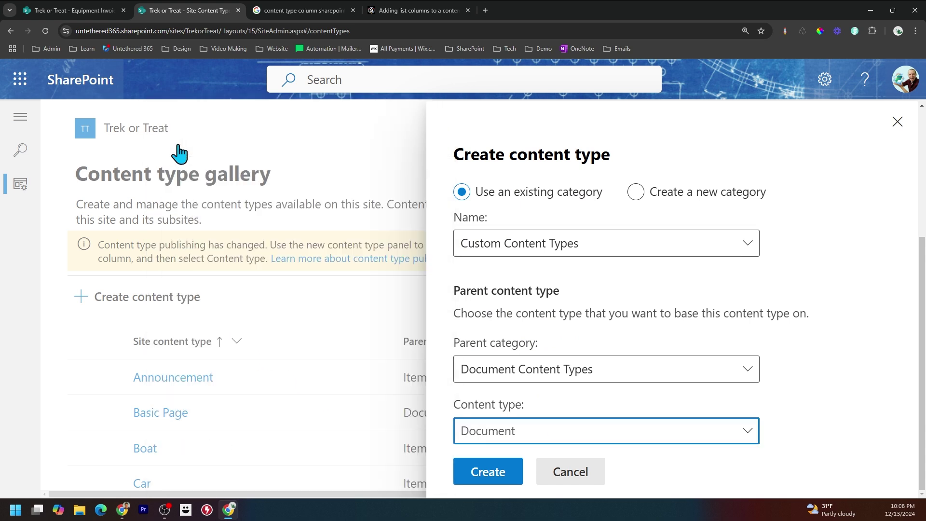
left_click(463, 482)
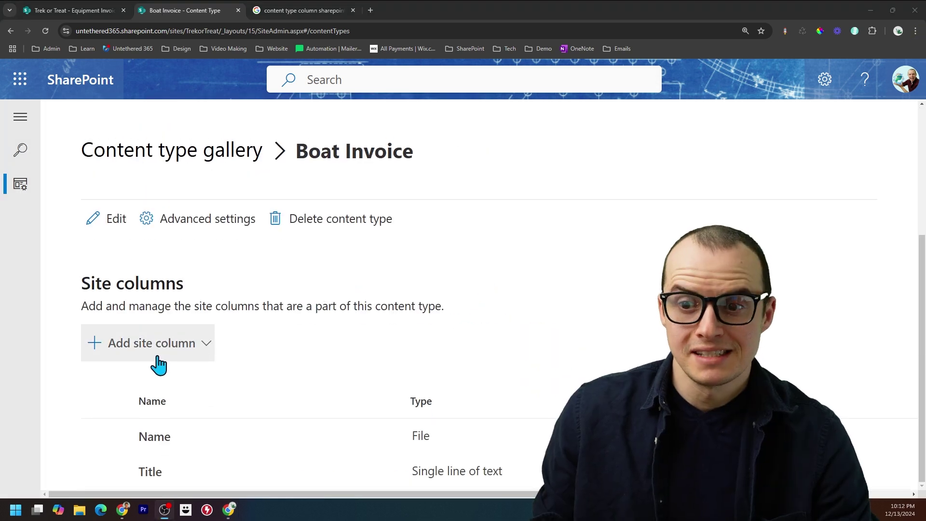
Add the custom Color and Price site columns to Boat Invoice and save them.
left_click(163, 361)
left_click(158, 408)
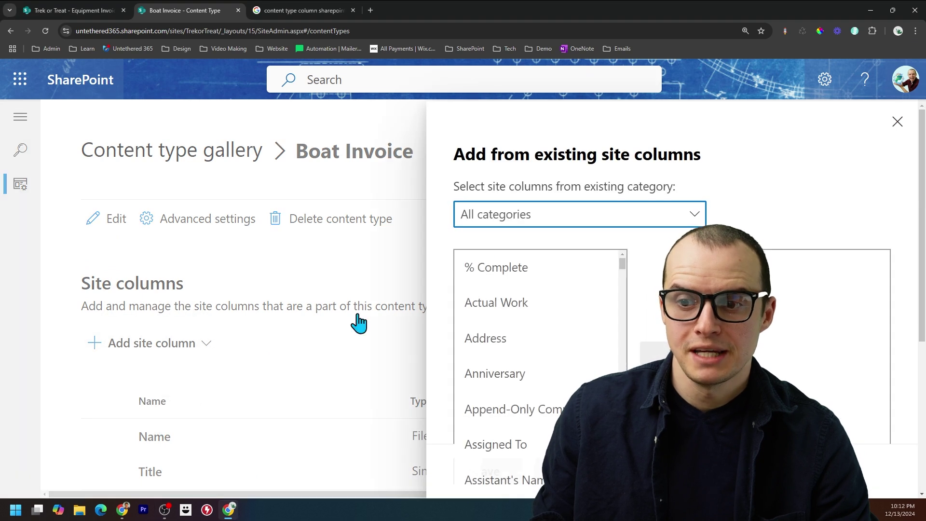
left_click(557, 265)
left_click(674, 355)
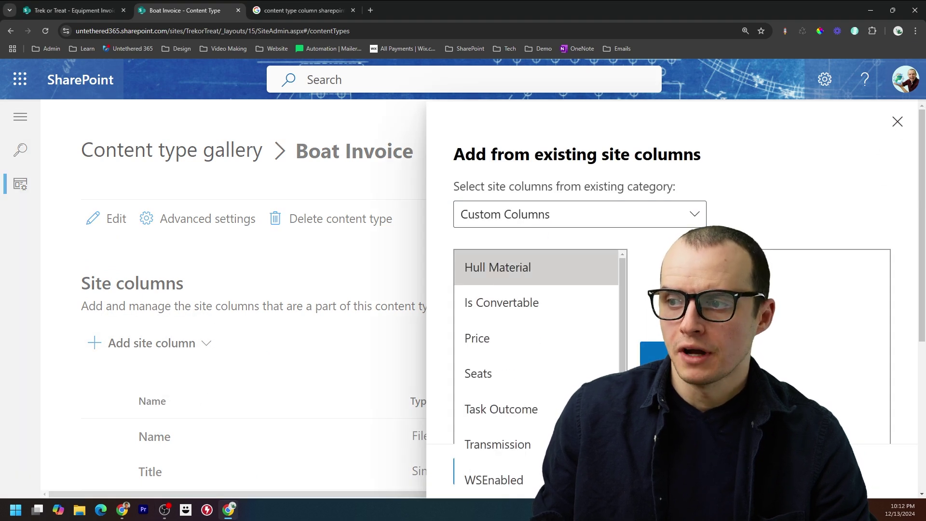
left_click(535, 338)
scroll(496, 434, "down", 10)
left_click(497, 473)
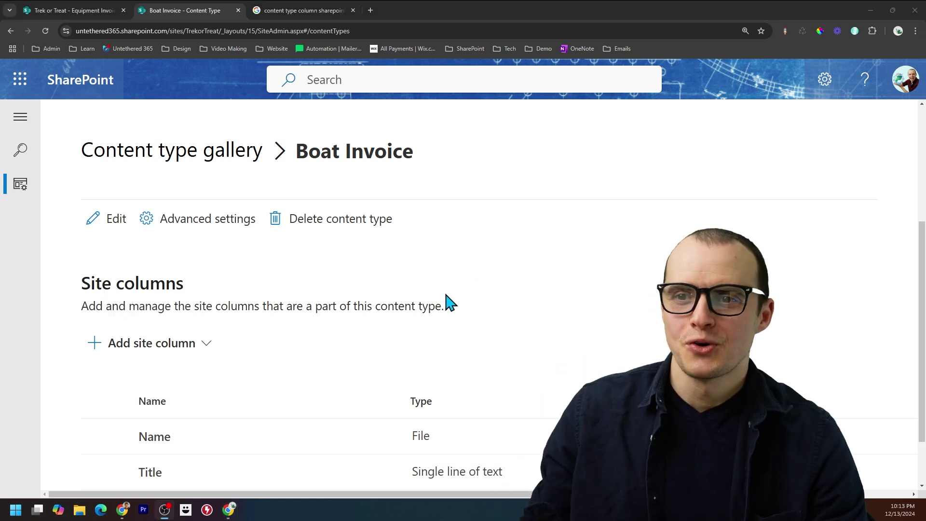
left_click(214, 222)
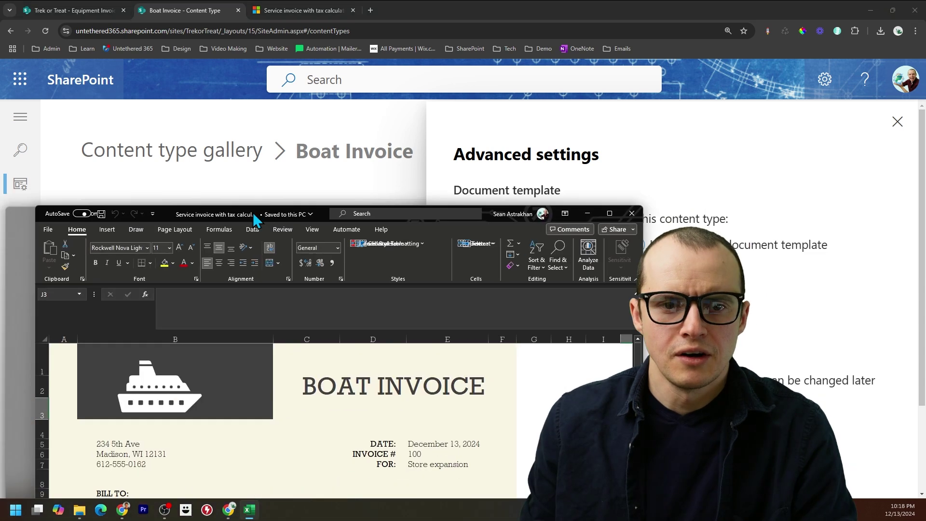
Upload the Excel invoice workbook as Boat Invoice's document template and save.
left_click_drag(252, 213, 231, 81)
scroll(237, 285, "down", 6)
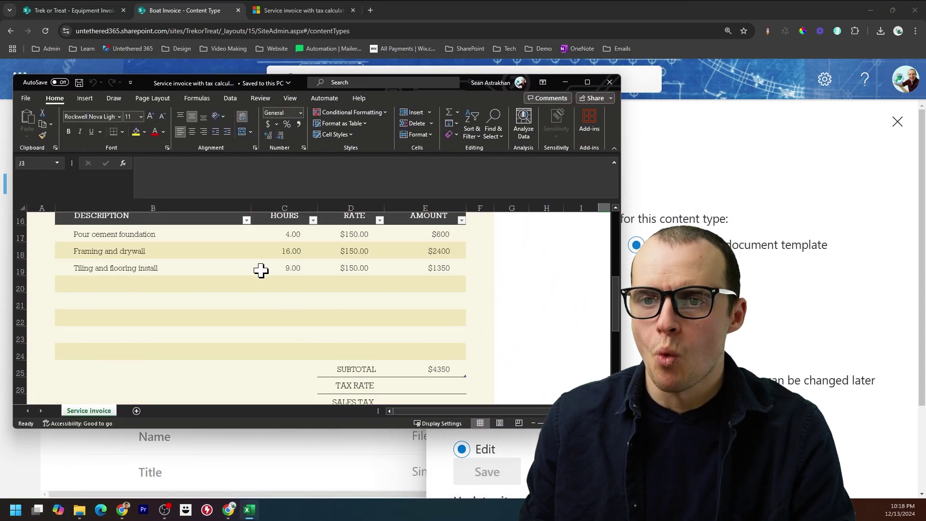
scroll(261, 271, "up", 6)
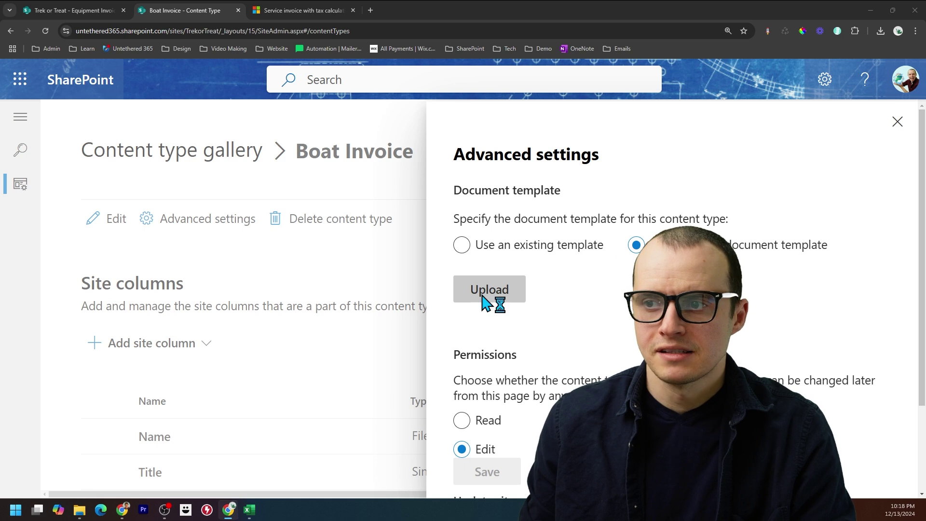
left_click(490, 292)
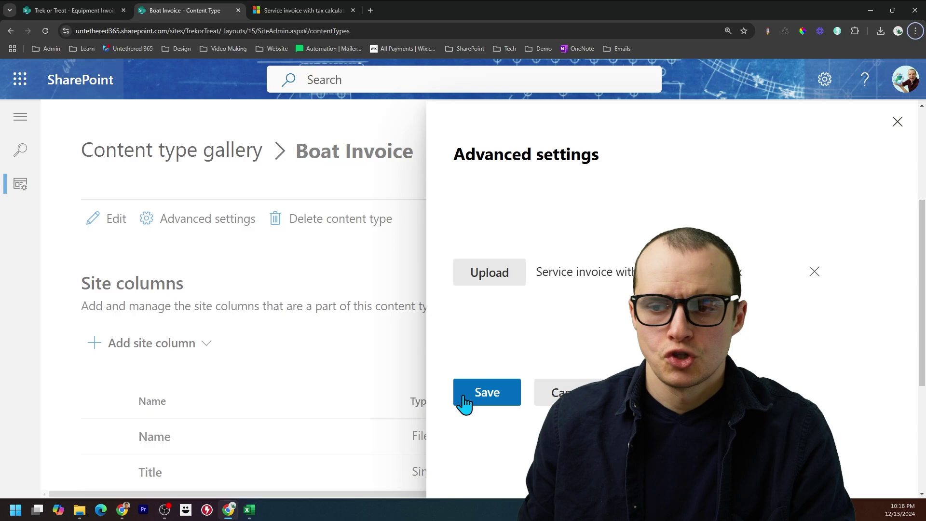
left_click(465, 400)
Add the Boat Invoice content type to the Equipment Invoice library's content types.
left_click(62, 10)
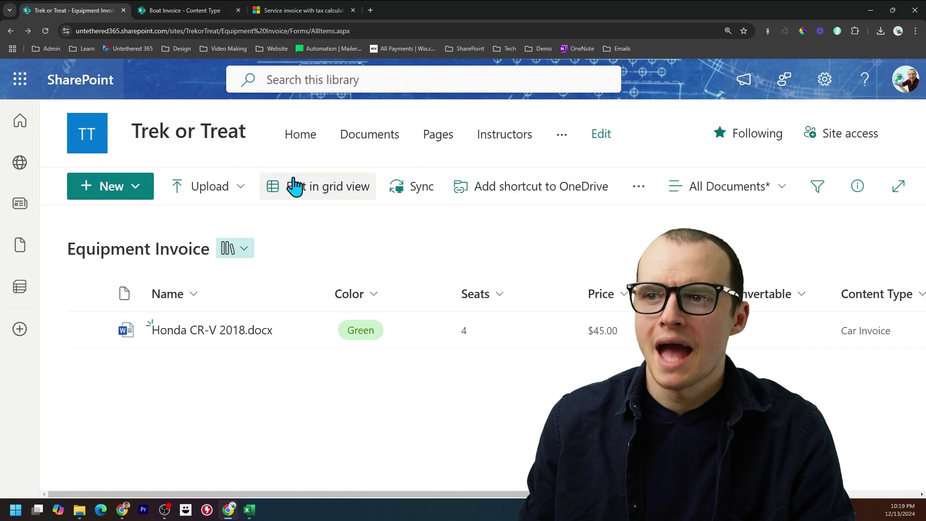
left_click(826, 81)
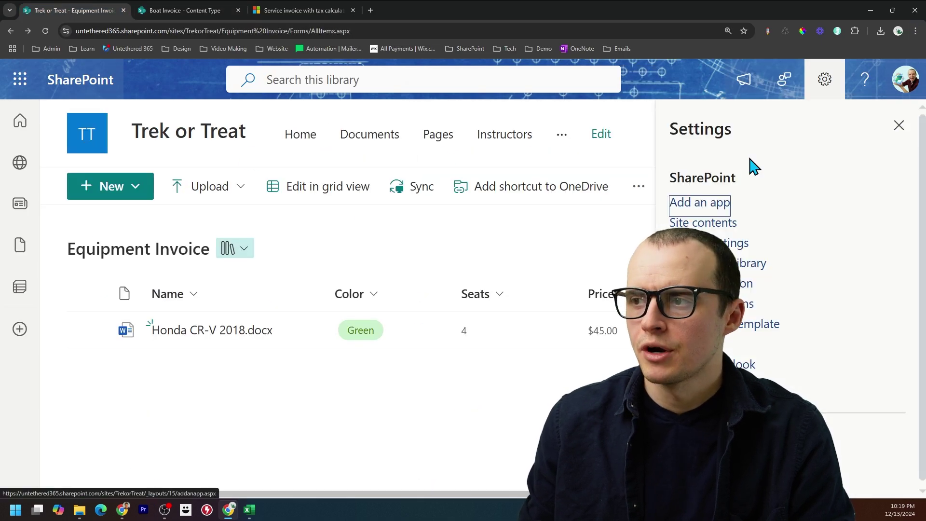
left_click(704, 263)
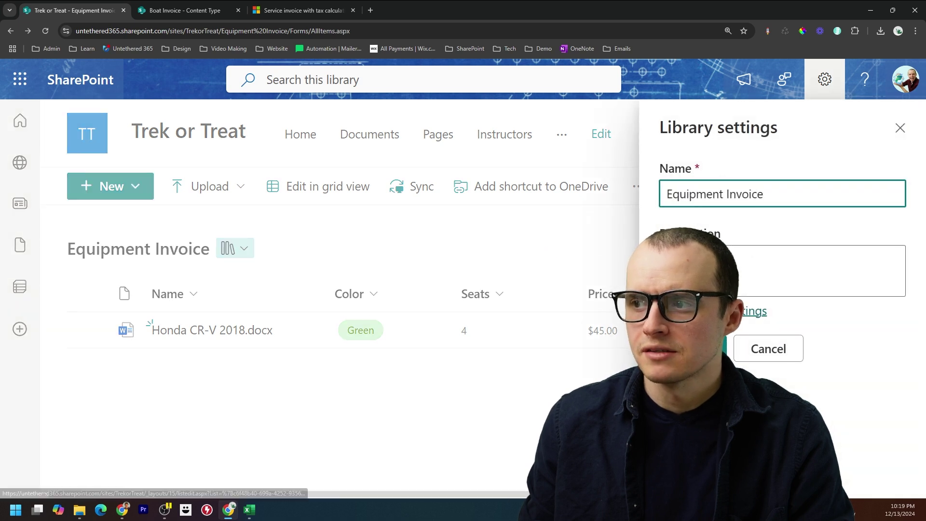
left_click(749, 310)
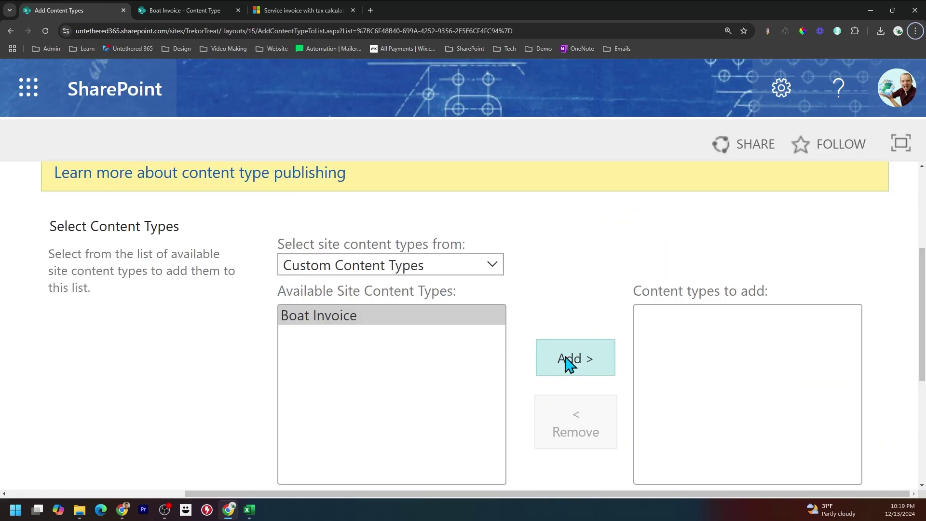
left_click(565, 362)
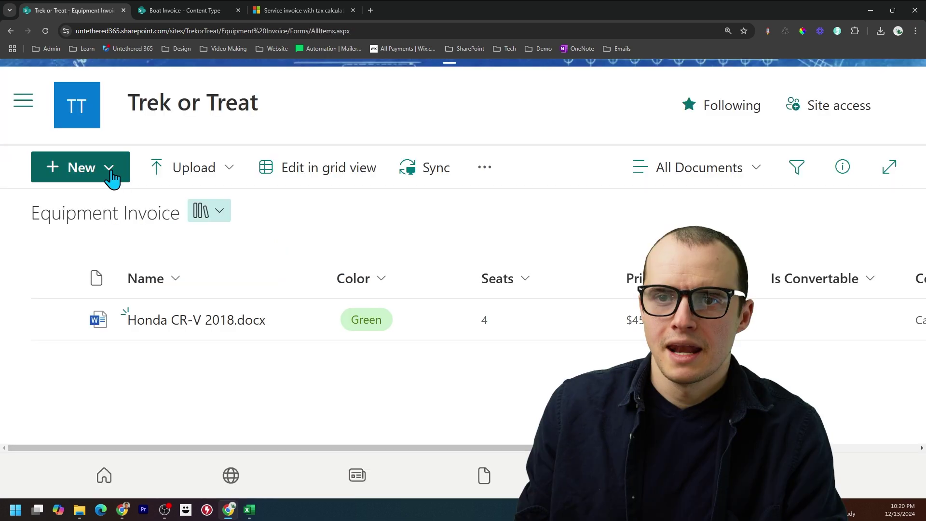
Create the Yacht 8675 workbook from the new Boat Invoice type.
left_click(111, 172)
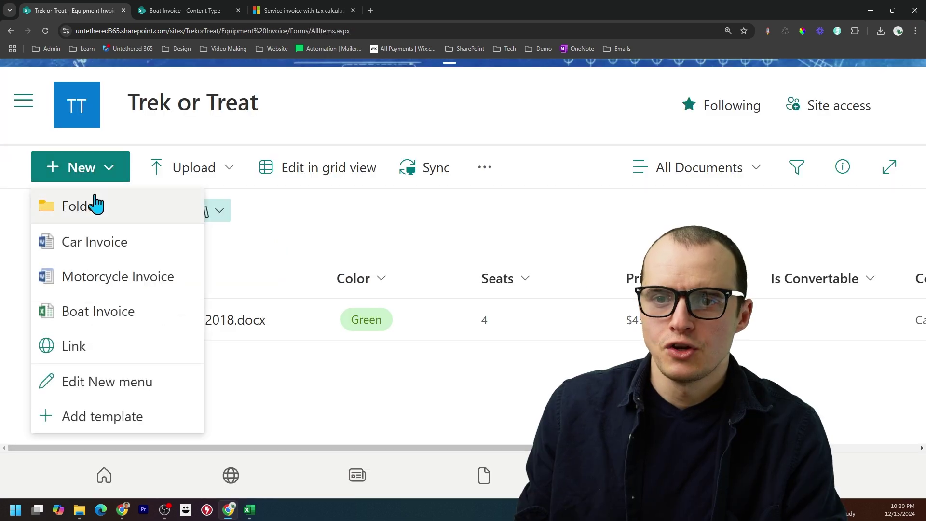
left_click(111, 325)
scroll(374, 274, "down", 4)
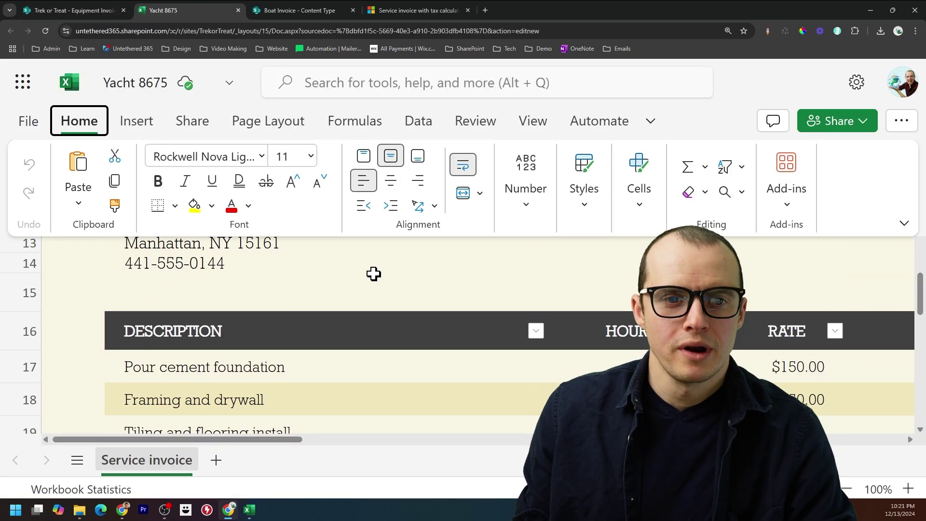
scroll(374, 274, "up", 4)
In Yacht 8675.xlsx's details pane, set Hull Material to Aluminum.
left_click(73, 10)
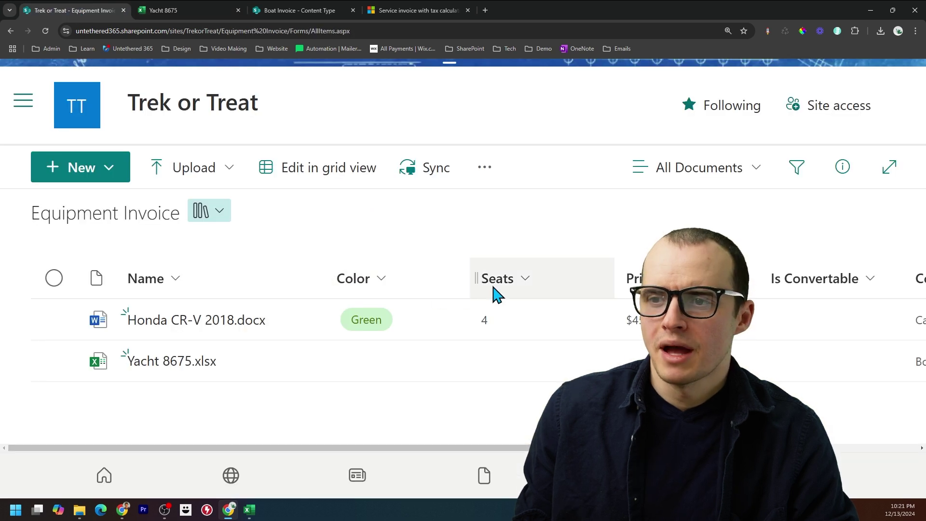
left_click(300, 361)
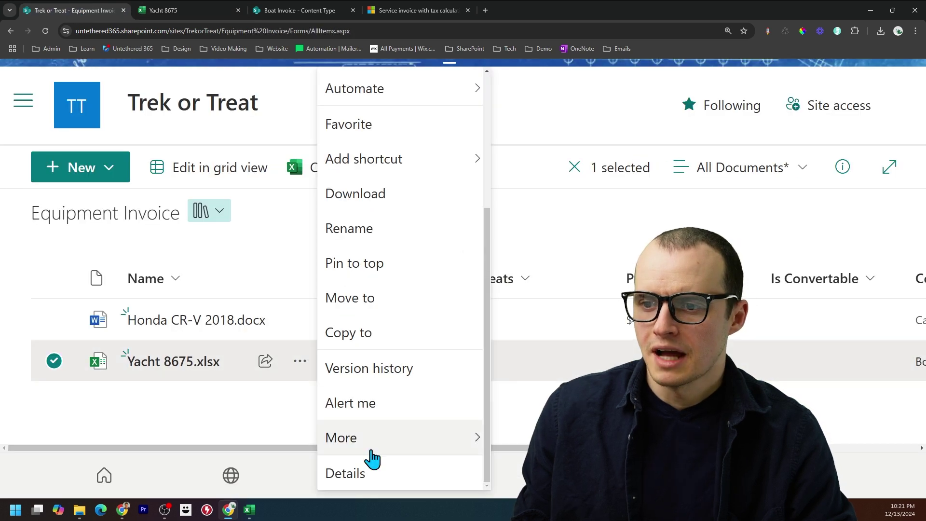
left_click(373, 475)
left_click(697, 350)
left_click(694, 274)
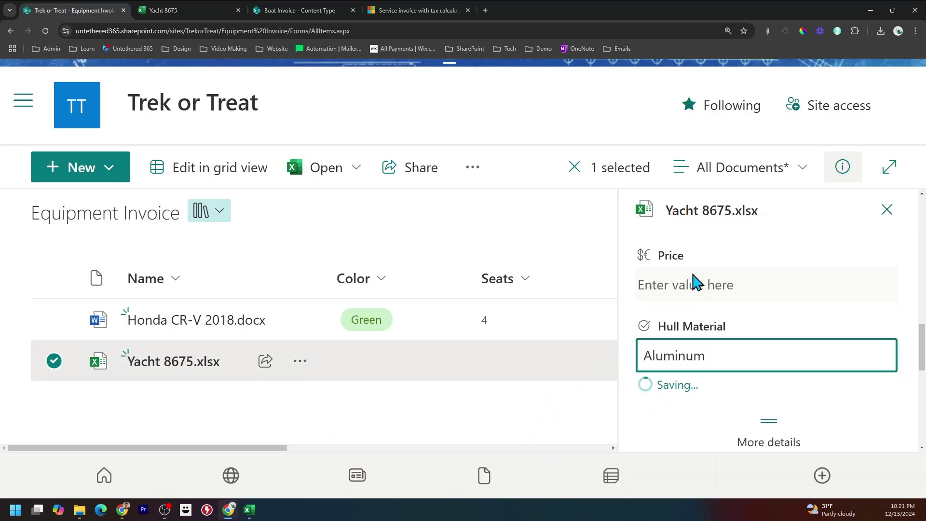
left_click(789, 343)
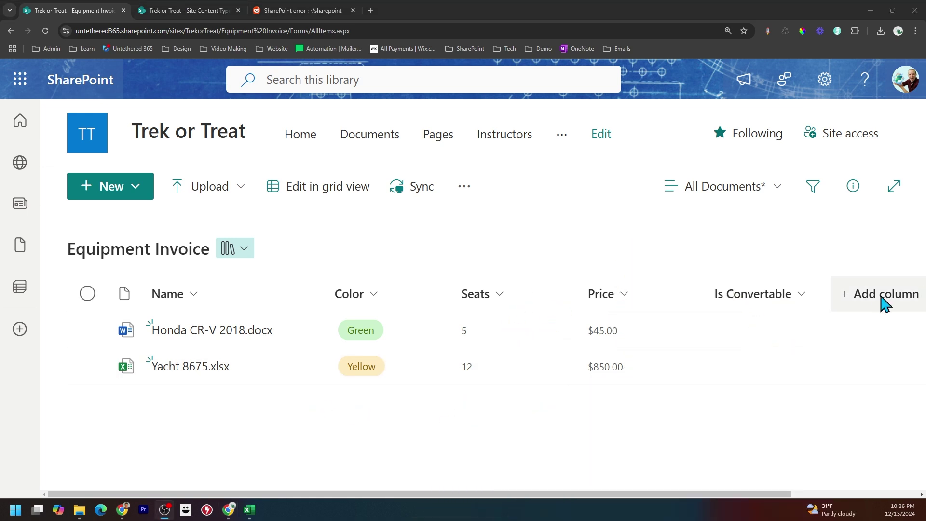
Show the Content Type column in the view and move it right after Name.
scroll(870, 305, "right", 1)
left_click(844, 302)
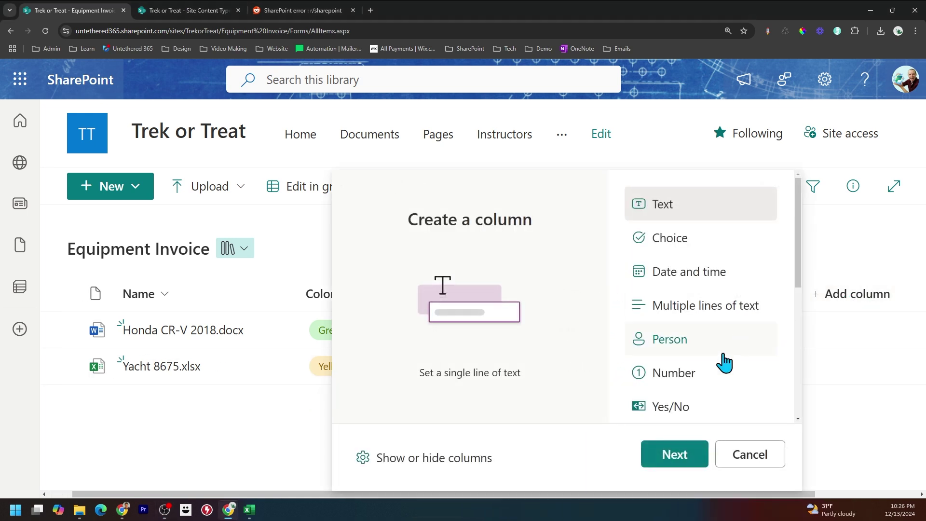
left_click(455, 468)
scroll(773, 320, "down", 5)
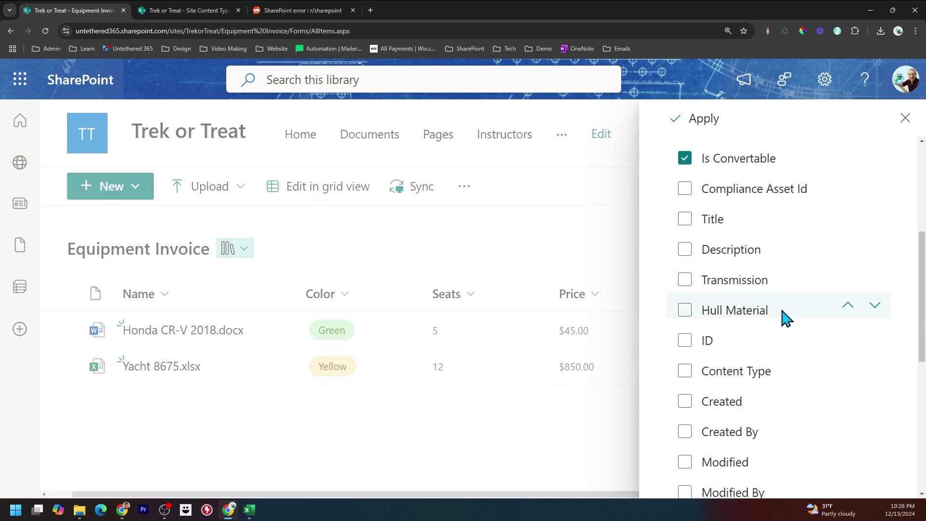
scroll(799, 304, "down", 2)
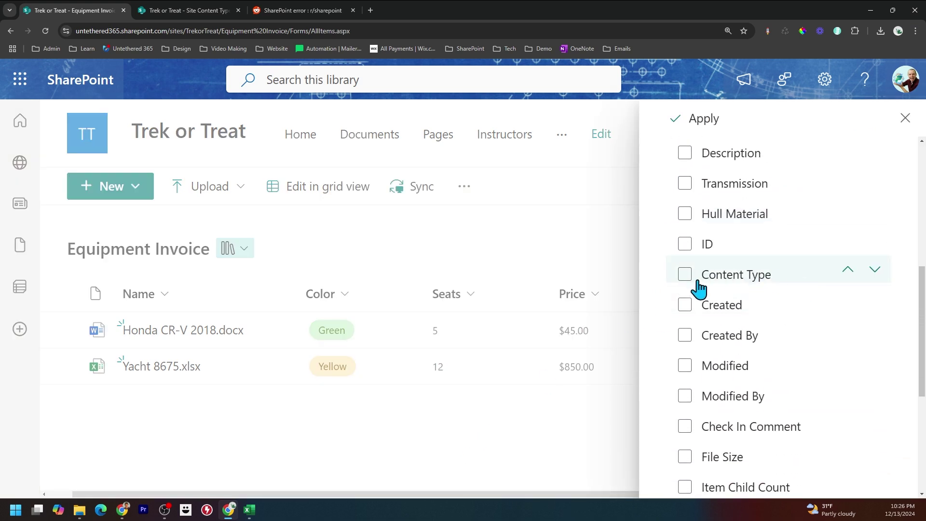
left_click(705, 119)
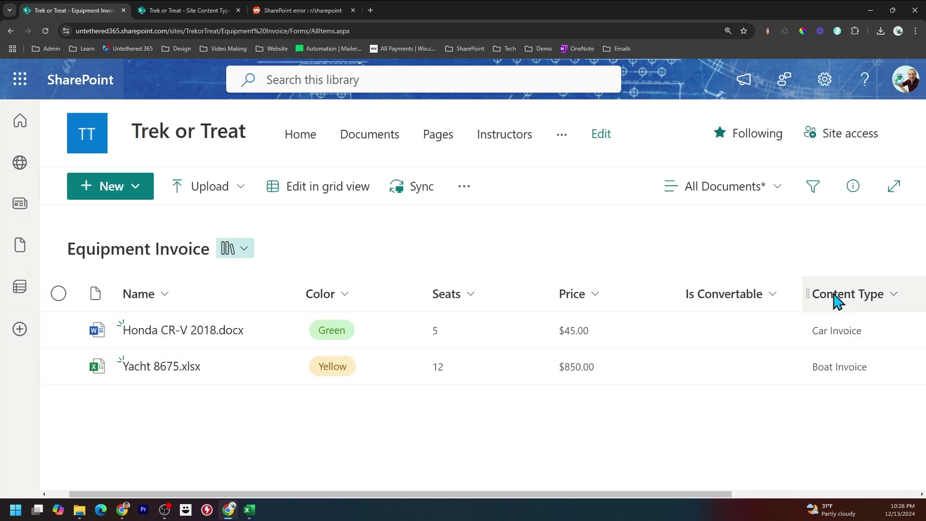
left_click_drag(833, 300, 311, 308)
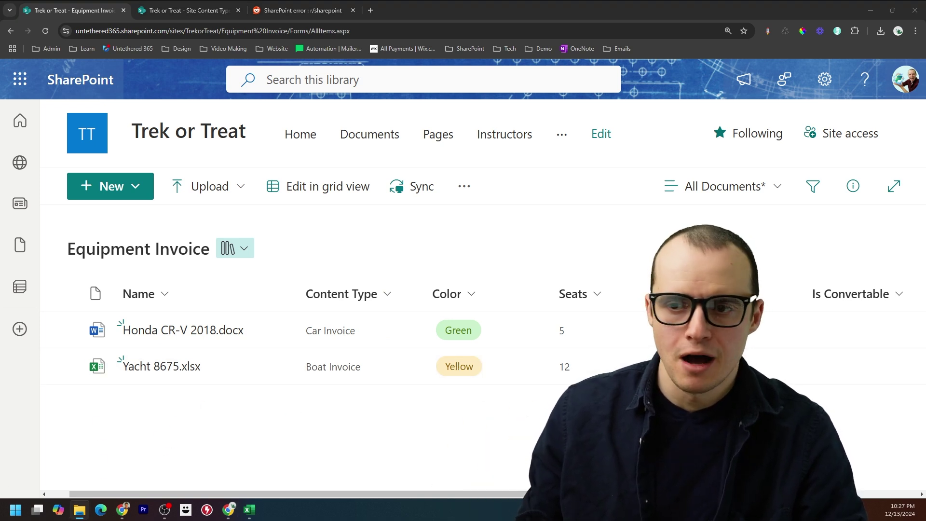
Upload Kawasaki Motorcycle 290.docx to the library and open its details pane.
left_click_drag(31, 396, 324, 376)
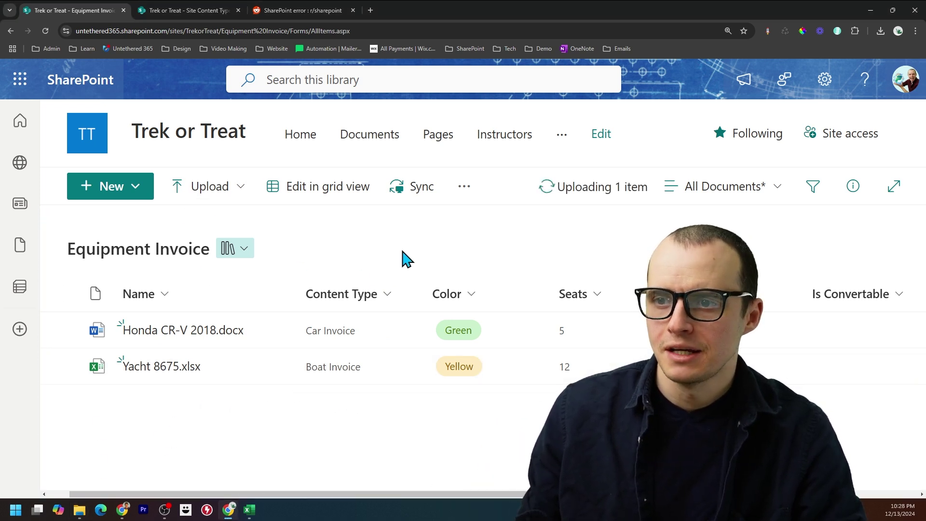
key("ctrl+plus")
left_click(348, 319)
scroll(403, 368, "down", 4)
left_click(418, 478)
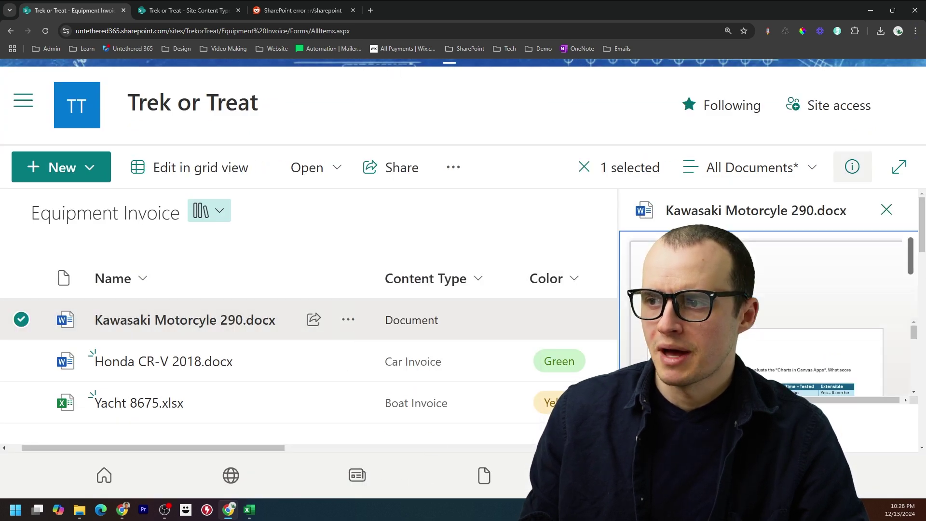
Set the file's content type to Motorcycle Invoice, then change it to Boat Invoice.
left_click(721, 343)
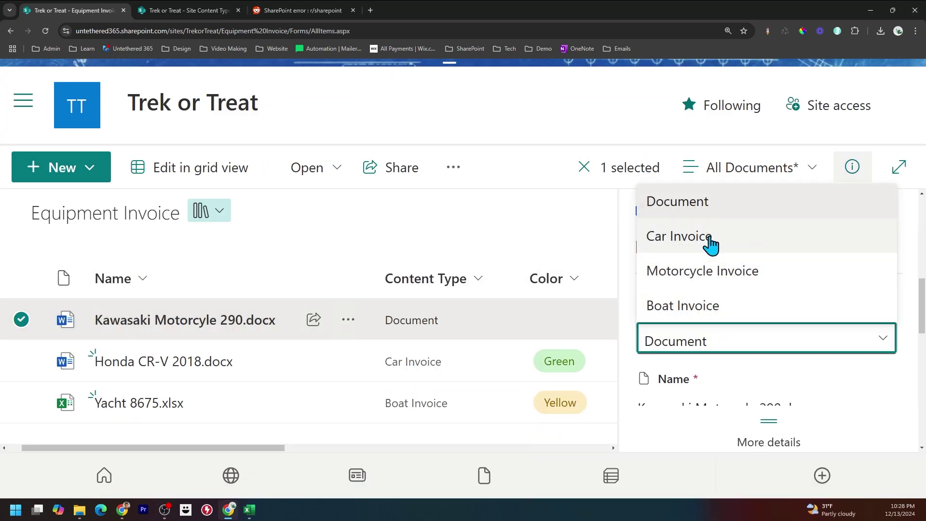
left_click(704, 286)
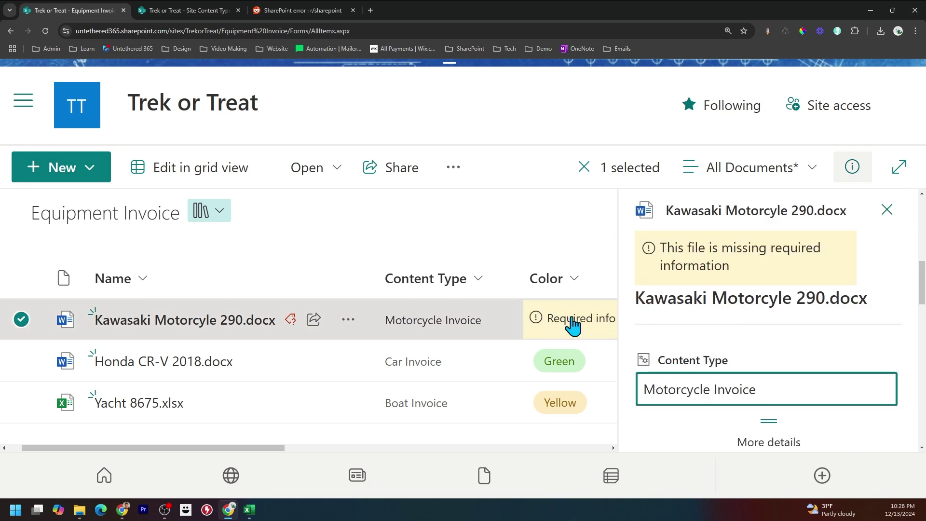
left_click(743, 346)
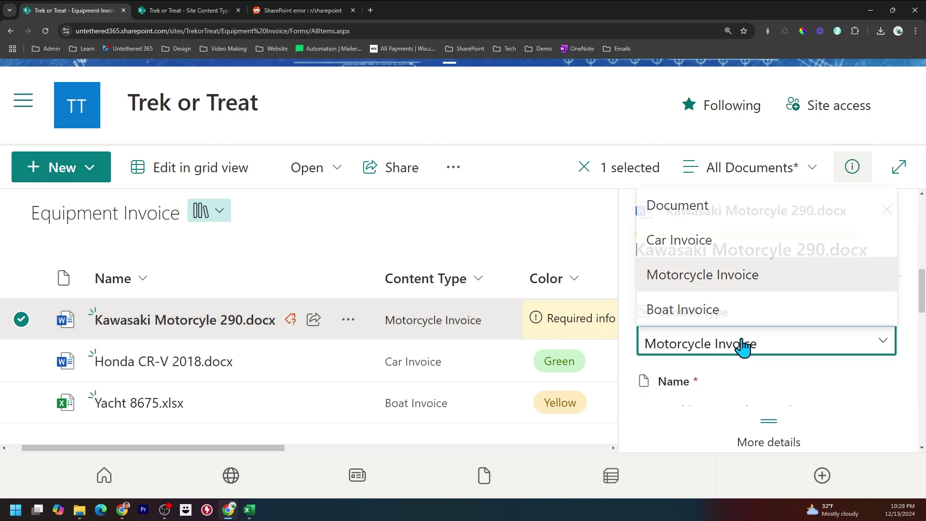
left_click(727, 314)
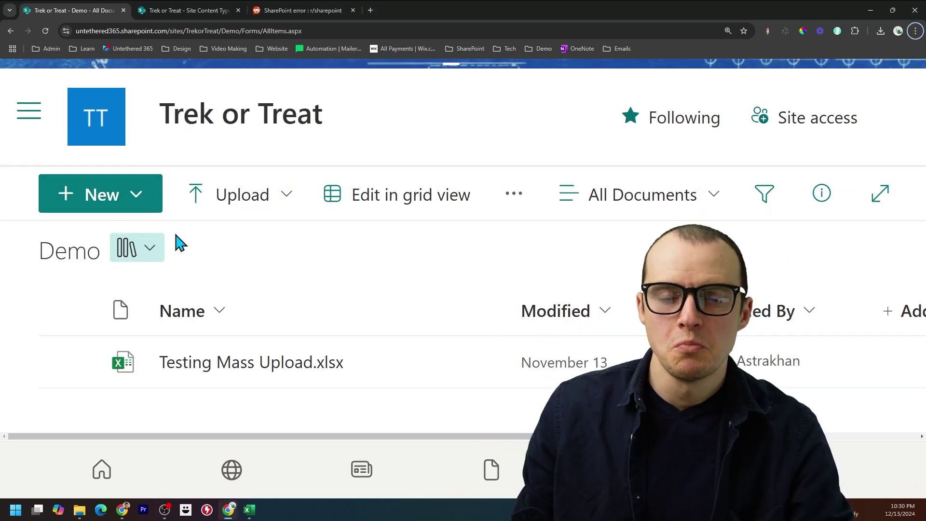
left_click(137, 208)
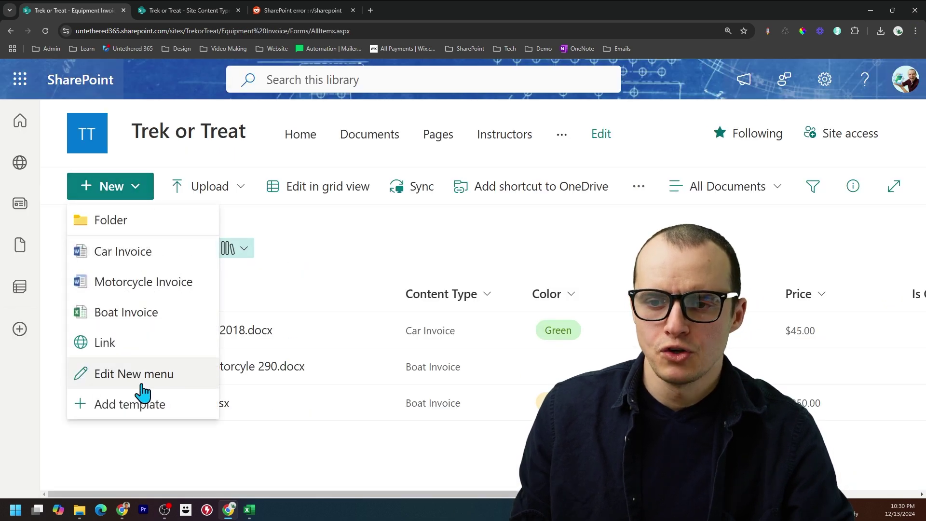
left_click(144, 392)
scroll(762, 289, "down", 3)
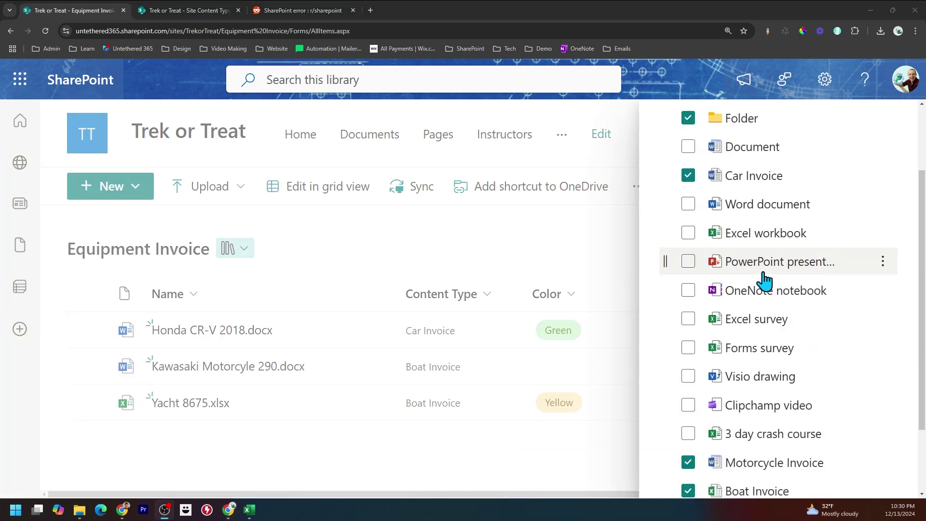
scroll(772, 251, "down", 1)
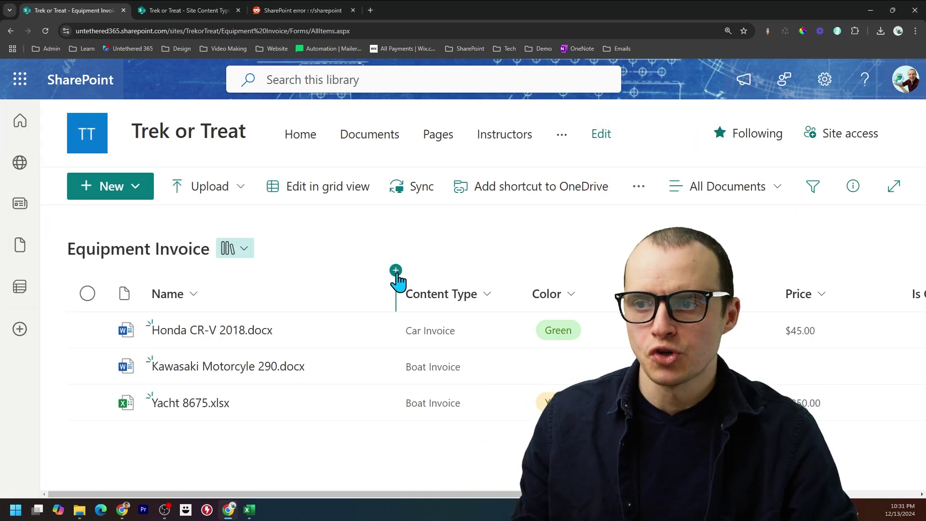
Abandon adding a new library column and open the site settings panel.
left_click(396, 271)
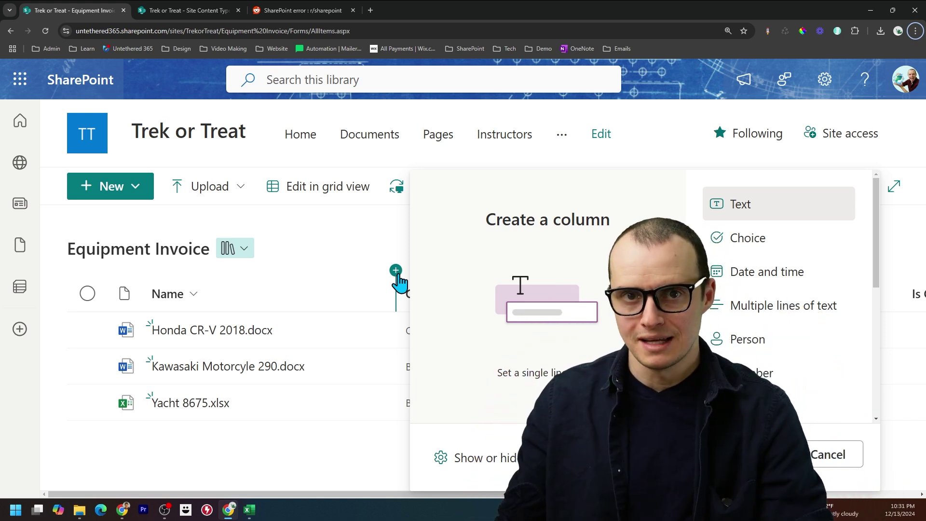
key("Escape")
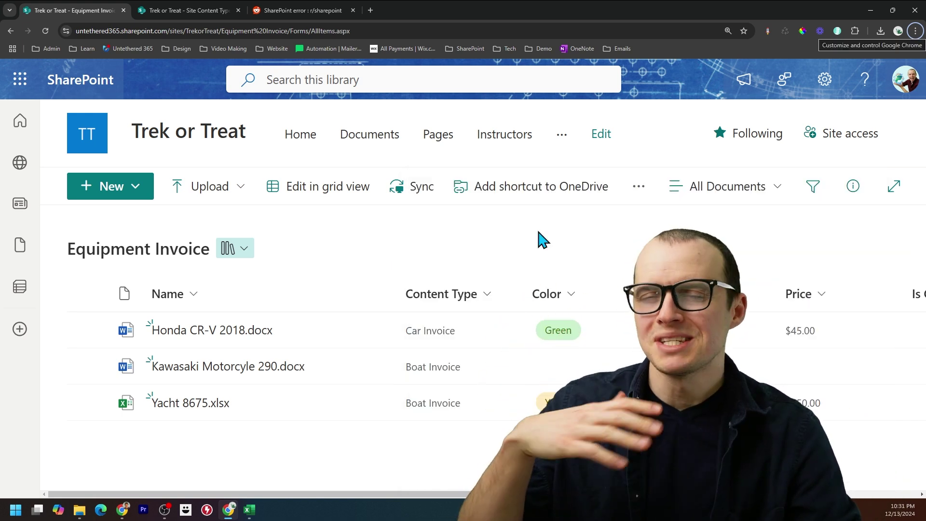
left_click(821, 82)
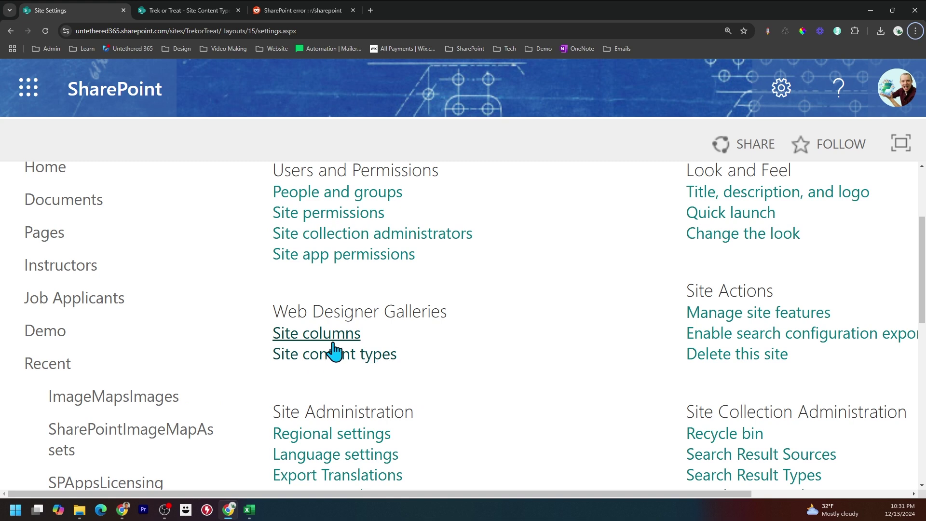
Start adding existing site columns to Boat Invoice, filtered to the Custom Columns category.
left_click(332, 343)
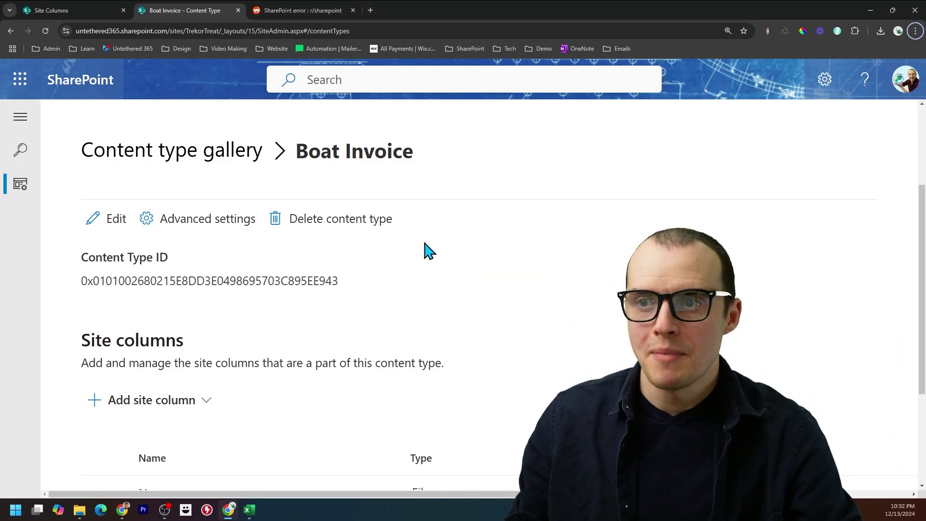
left_click(164, 399)
scroll(175, 404, "down", 2)
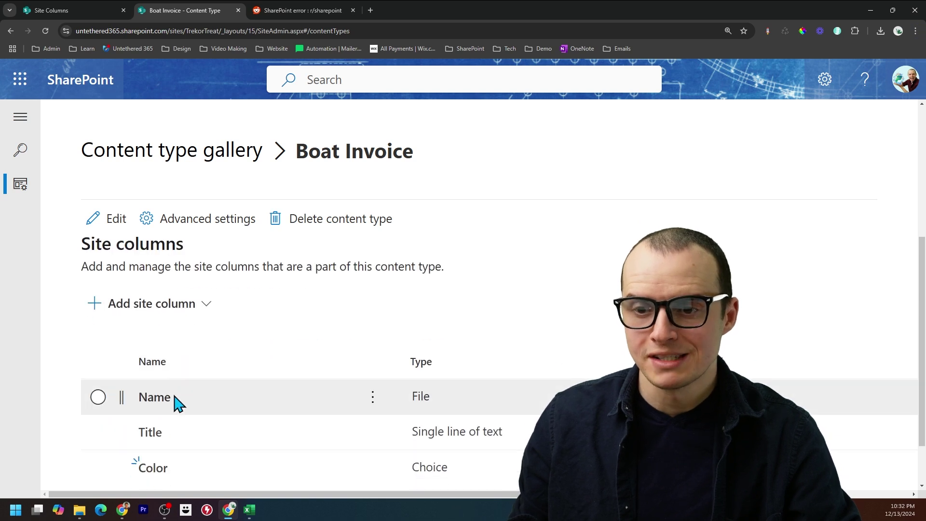
left_click(176, 330)
left_click(158, 368)
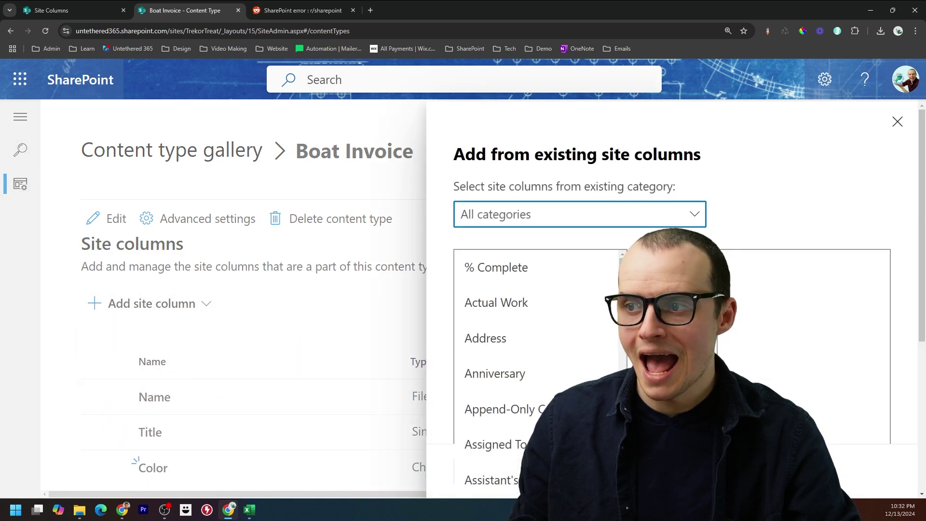
left_click(600, 223)
left_click(434, 353)
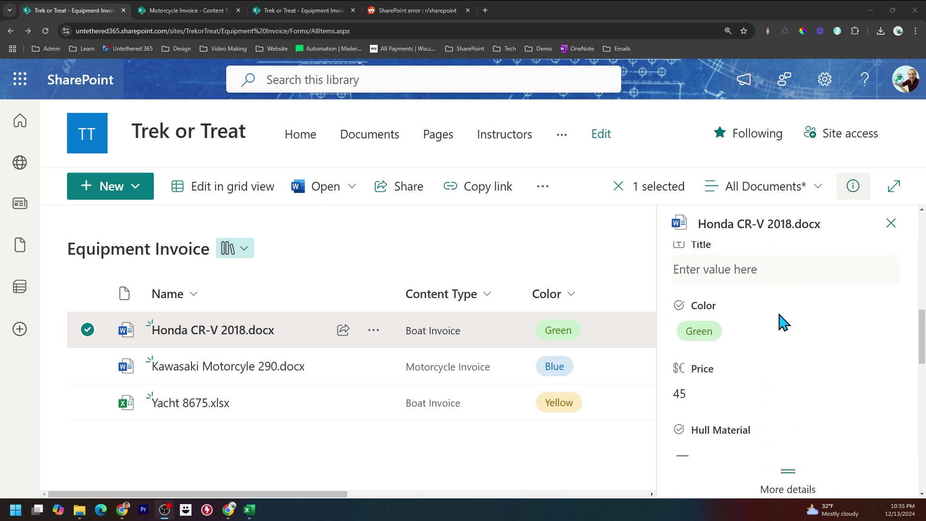
Switch Honda CR-V 2018.docx back to Car Invoice, keeping 5 seats and $45.00, and close its details.
scroll(791, 336, "down", 1)
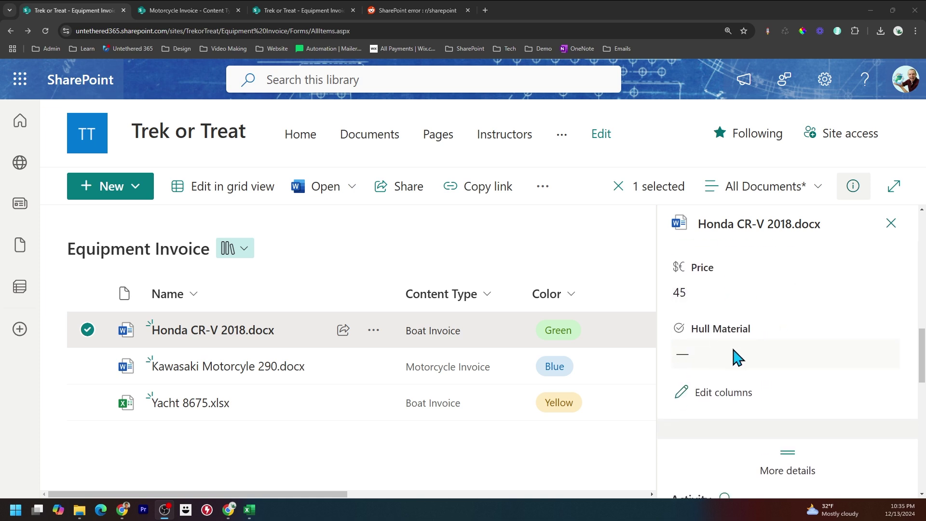
scroll(765, 346, "up", 5)
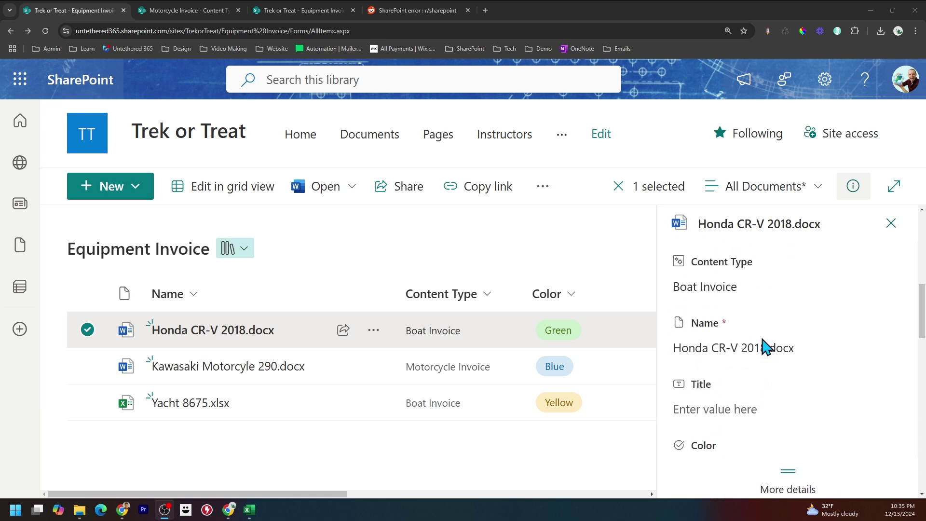
left_click(737, 287)
left_click(714, 346)
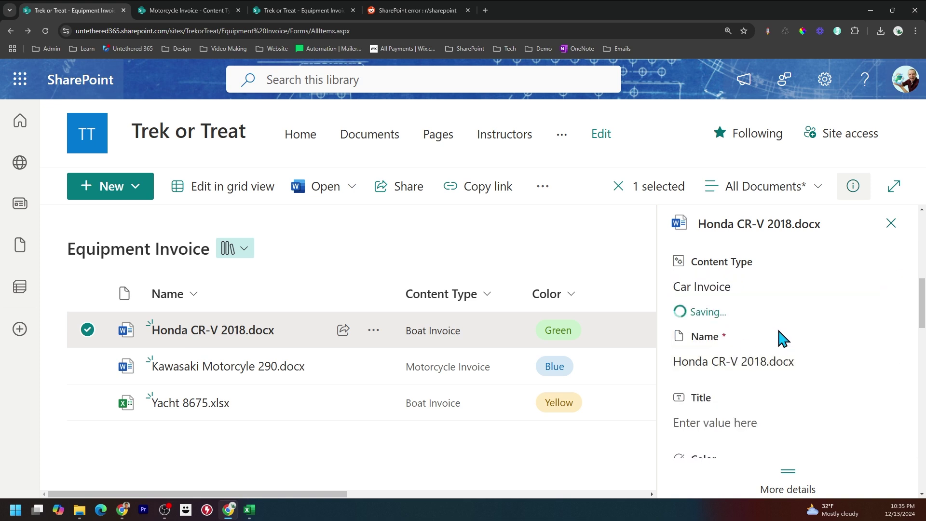
scroll(783, 338, "down", 1)
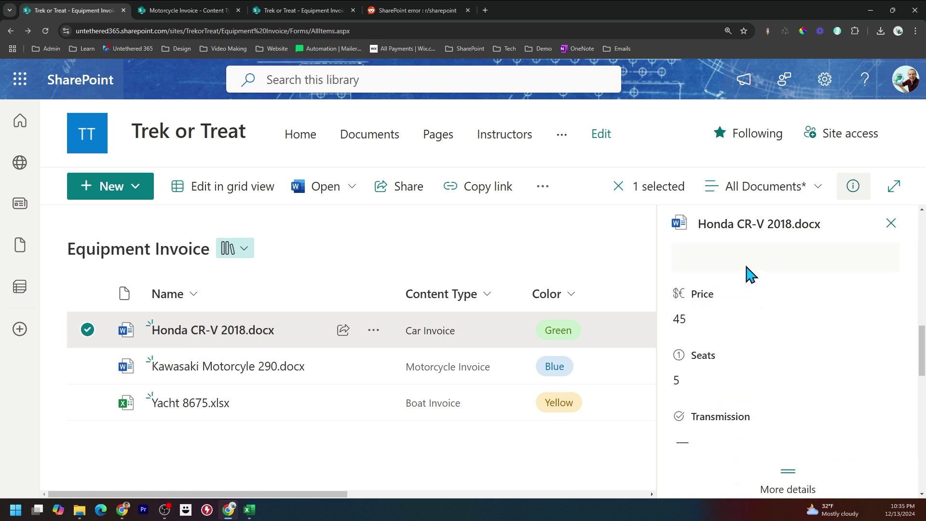
scroll(752, 402, "down", 2)
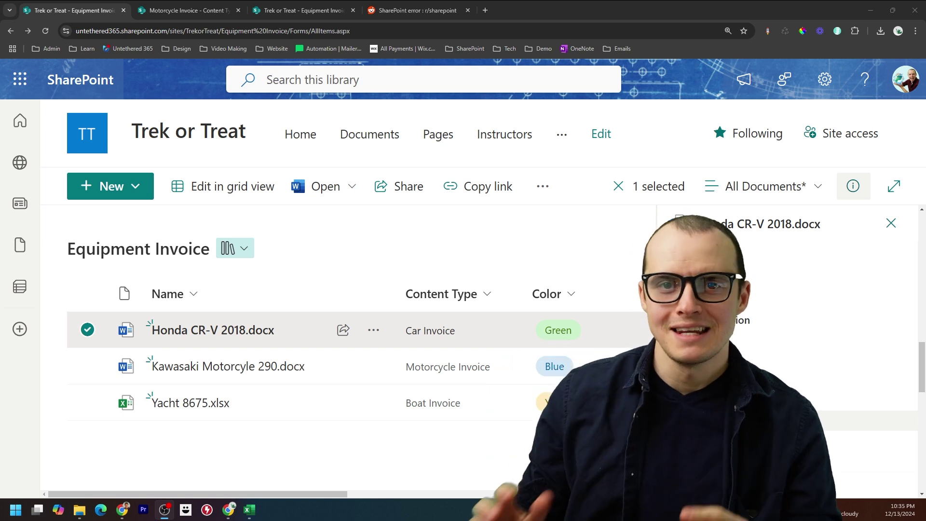
left_click(891, 223)
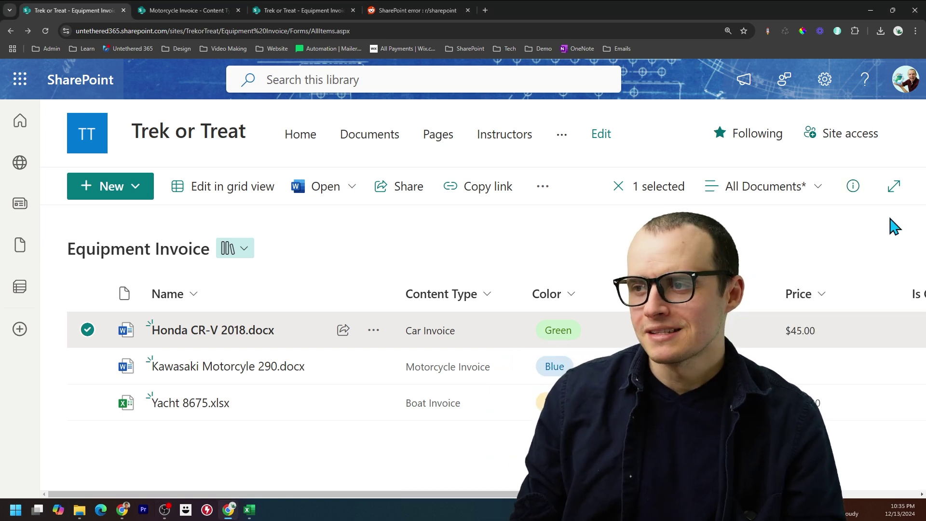
In grid view, tick Is Convertable for Yacht 8675.xlsx and set its Transmission to Automatic.
left_click(213, 193)
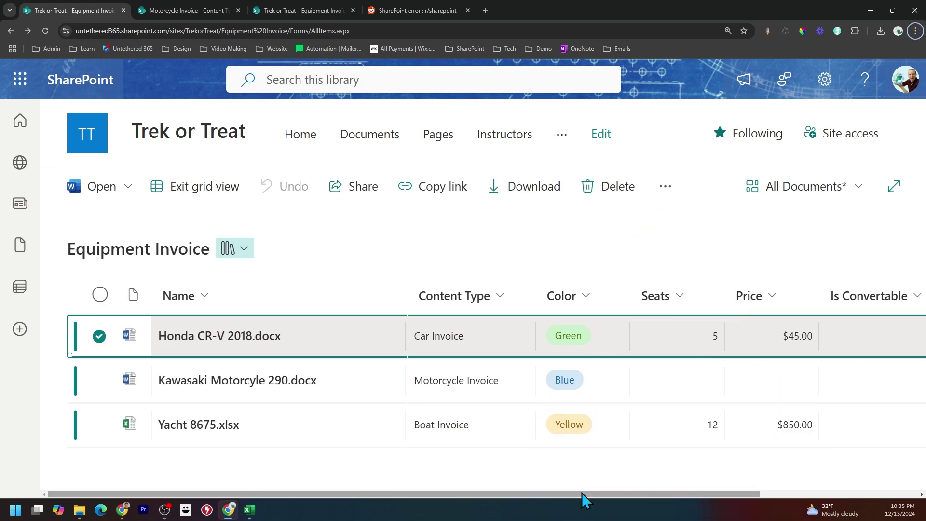
left_click_drag(583, 493, 712, 492)
left_click(721, 422)
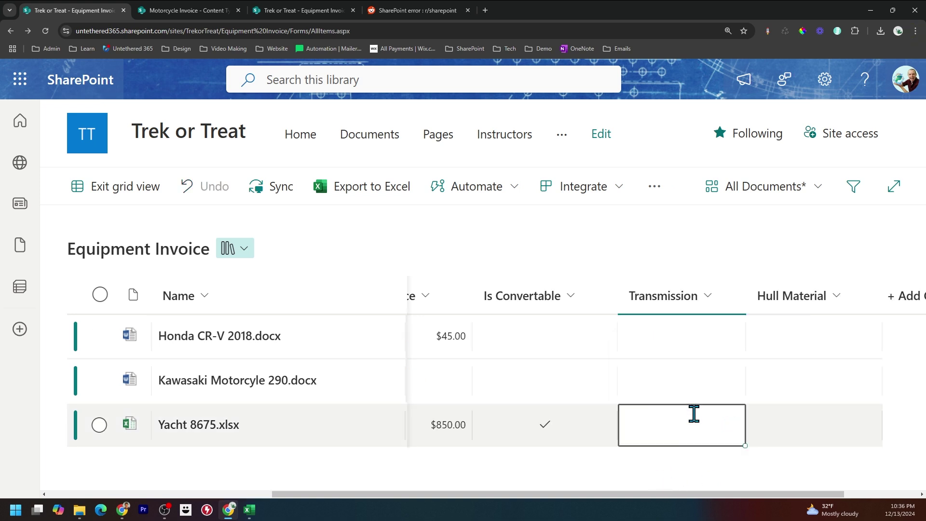
left_click(695, 422)
left_click(670, 385)
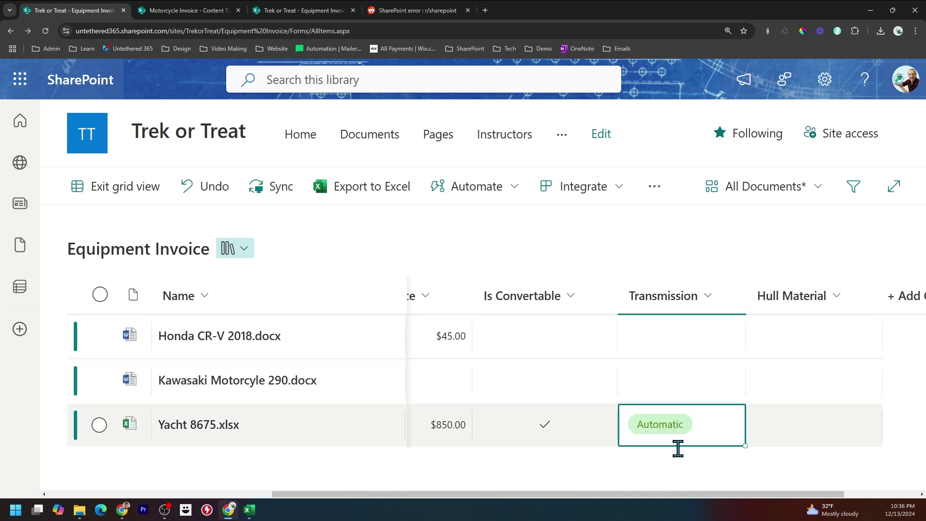